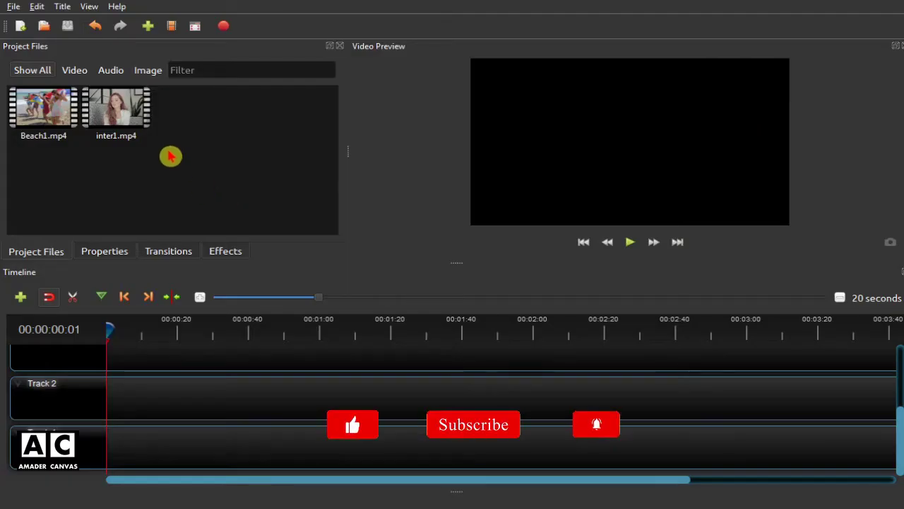
Place the Beach1.mp4 clip at the start of Track 1 and add inter1.mp4 directly after it on the same track.
{"action": "left_click_drag", "start_coordinate": [164, 147], "coordinate": [28, 108]}
{"action": "left_click", "coordinate": [224, 150]}
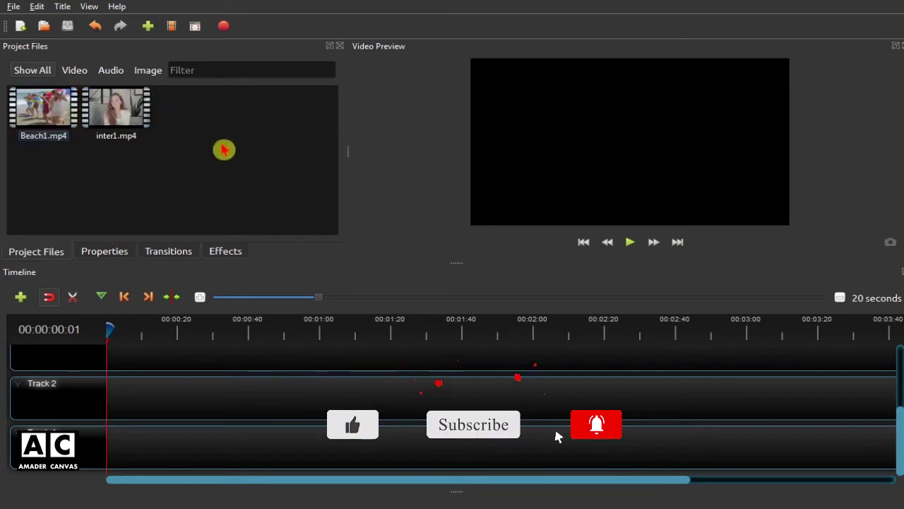
{"action": "left_click_drag", "start_coordinate": [134, 157], "coordinate": [162, 127]}
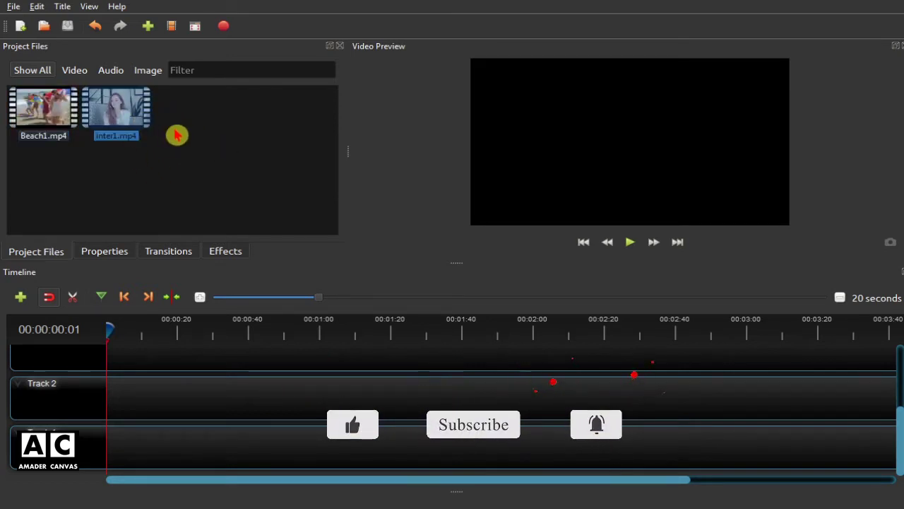
{"action": "left_click", "coordinate": [59, 126]}
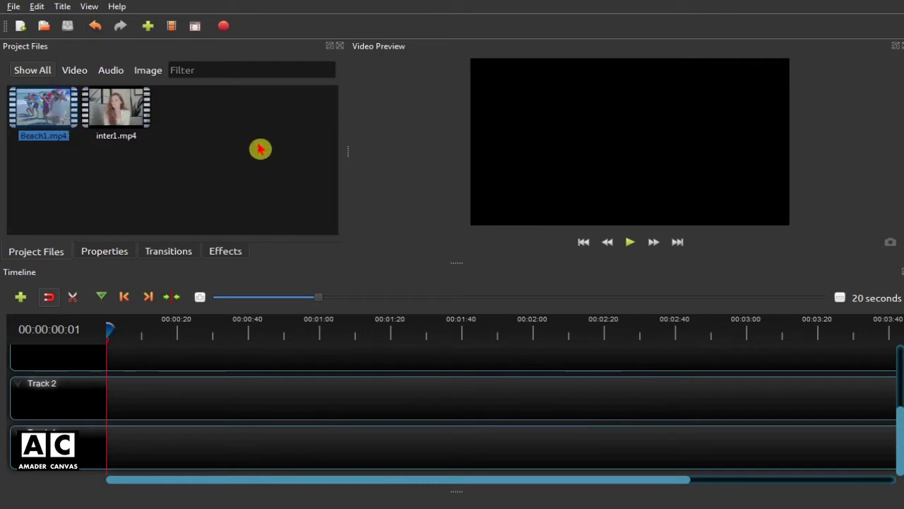
{"action": "left_click_drag", "start_coordinate": [31, 108], "coordinate": [174, 456]}
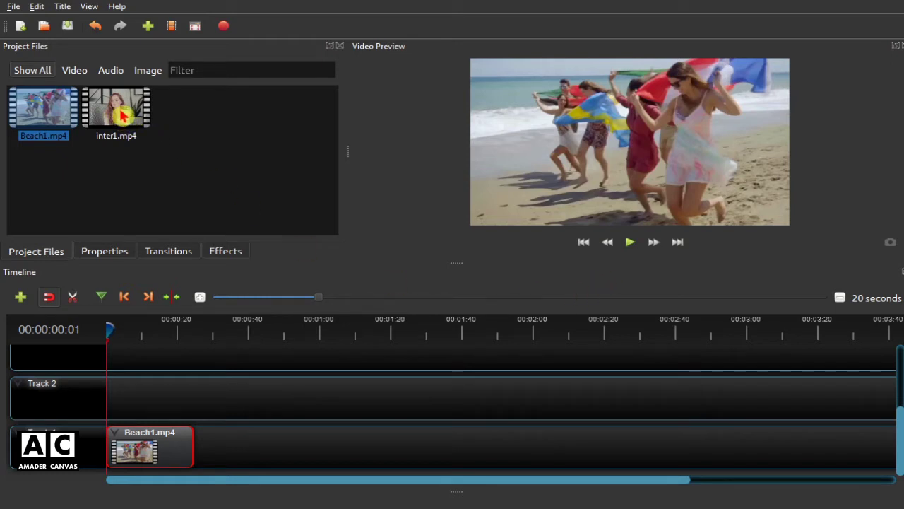
{"action": "left_click_drag", "start_coordinate": [122, 113], "coordinate": [229, 446]}
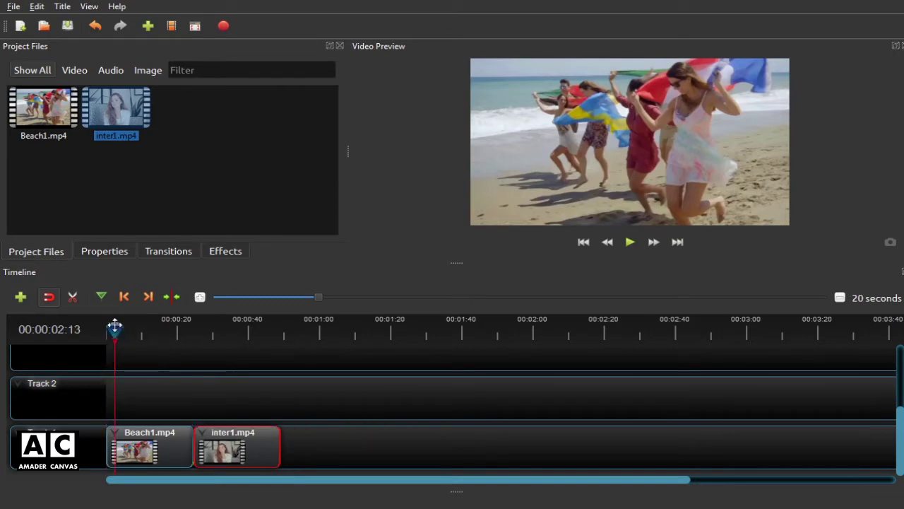
Move the inter1.mp4 clip to the start of Track 2, above Beach1.mp4, and return the playhead to the beginning.
{"action": "left_click_drag", "start_coordinate": [115, 326], "coordinate": [247, 328]}
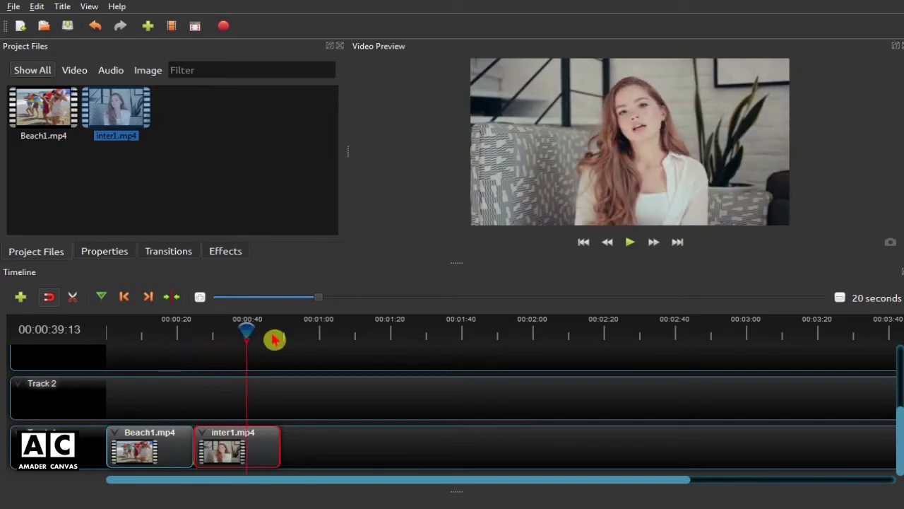
{"action": "left_click_drag", "start_coordinate": [264, 449], "coordinate": [171, 404]}
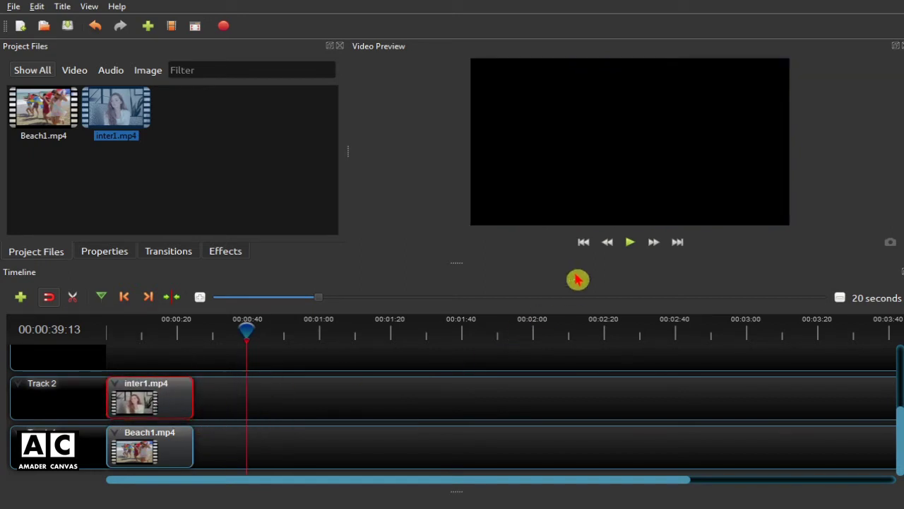
{"action": "left_click", "coordinate": [585, 243]}
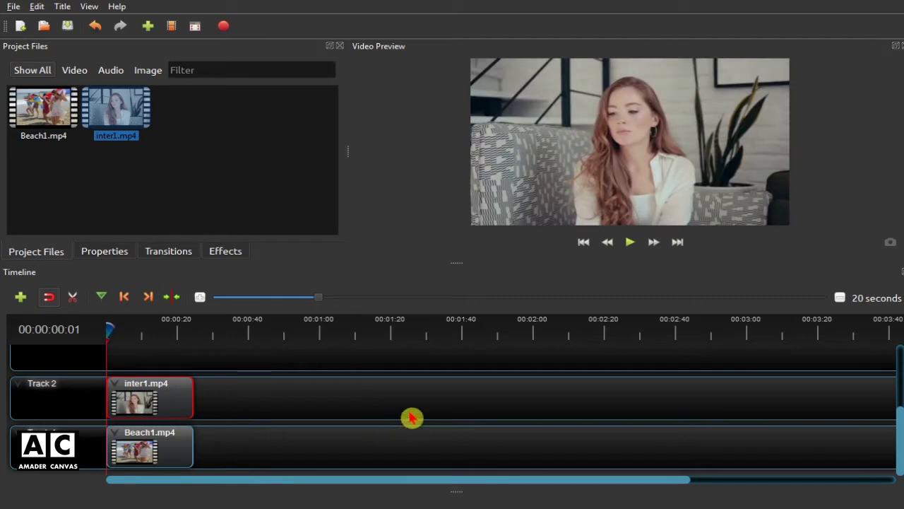
Use Transform to shrink the inter1.mp4 clip to about a third and move it to the lower-right corner of the frame.
{"action": "scroll", "coordinate": [207, 302], "scroll_direction": "up", "scroll_amount": 3}
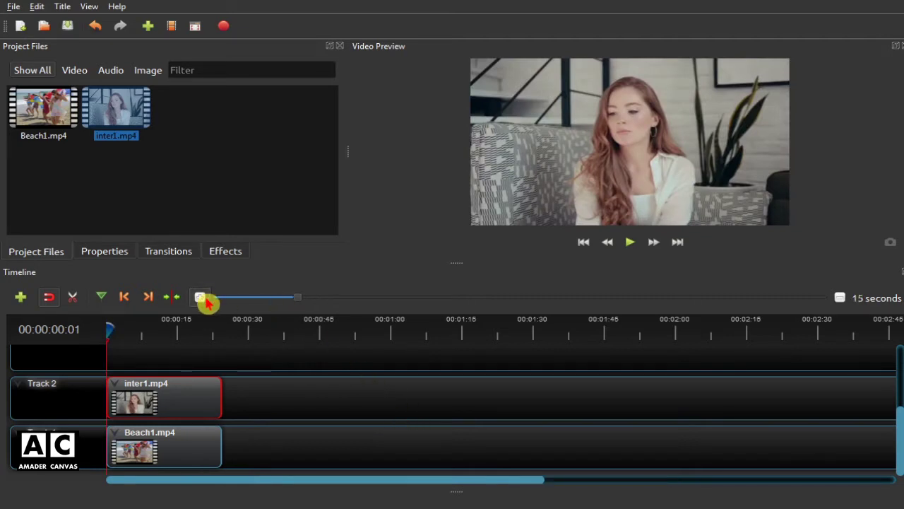
{"action": "scroll", "coordinate": [207, 302], "scroll_direction": "up", "scroll_amount": 2}
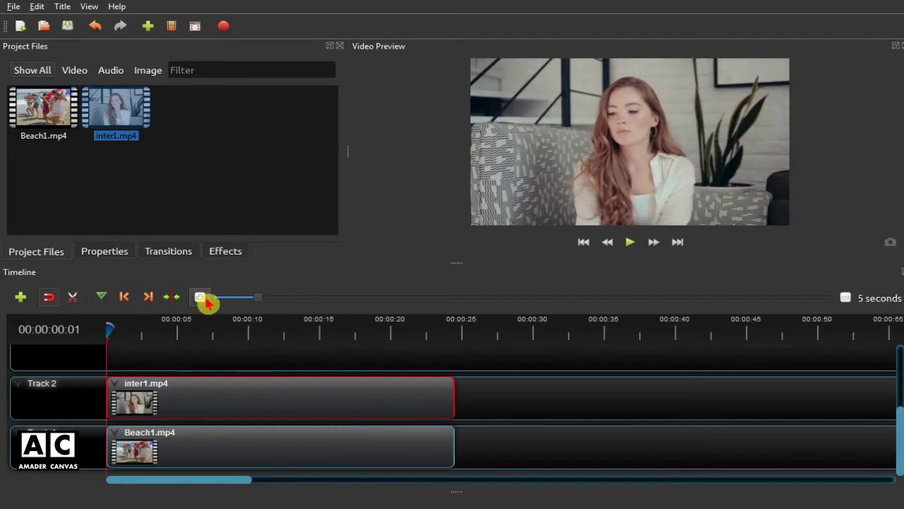
{"action": "right_click", "coordinate": [201, 404]}
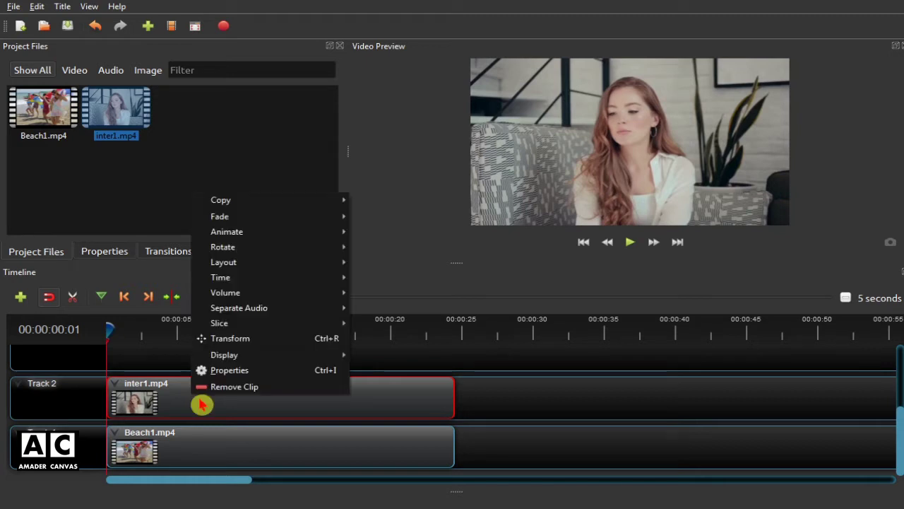
{"action": "left_click", "coordinate": [278, 344]}
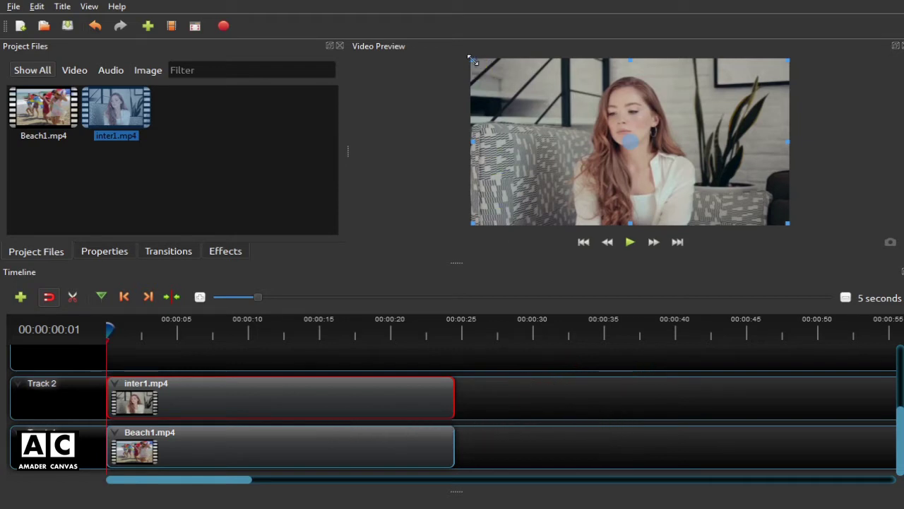
{"action": "left_click_drag", "start_coordinate": [472, 60], "coordinate": [578, 113]}
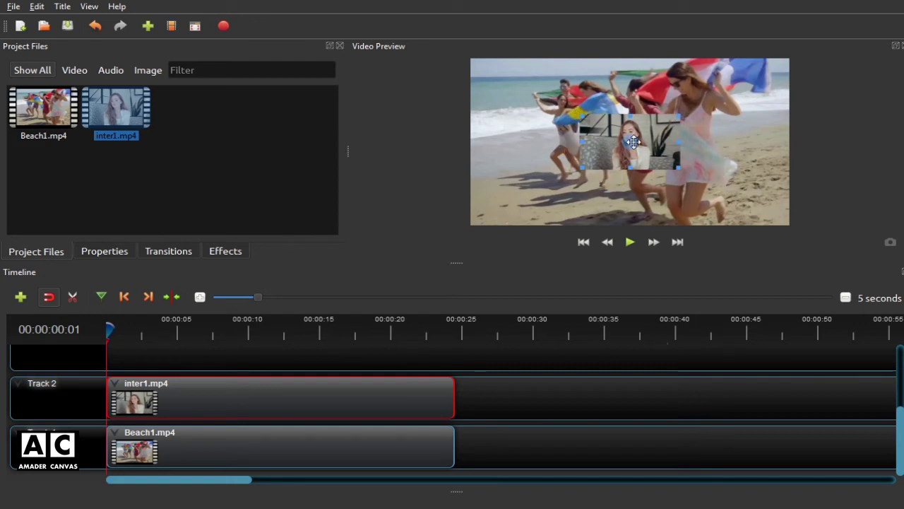
{"action": "left_click_drag", "start_coordinate": [631, 141], "coordinate": [738, 198]}
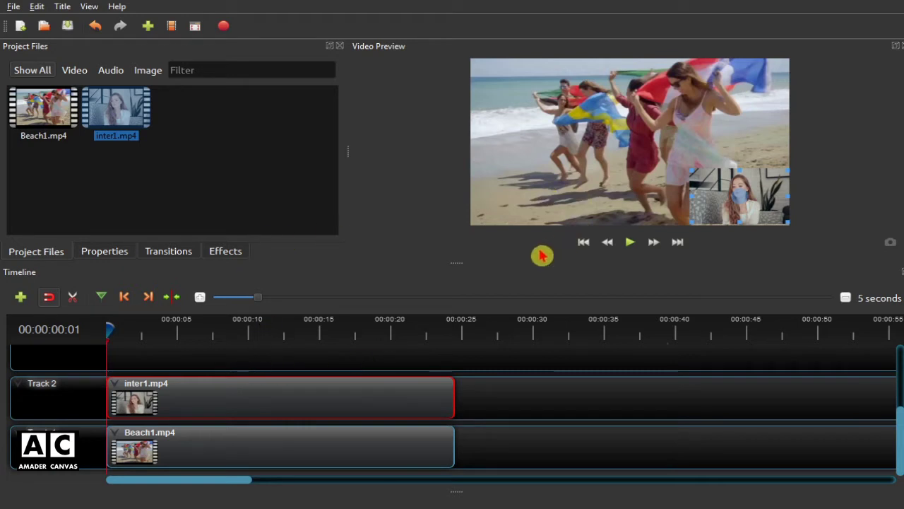
Undo the last move and resize of the inter1.mp4 clip.
{"action": "left_click", "coordinate": [99, 28]}
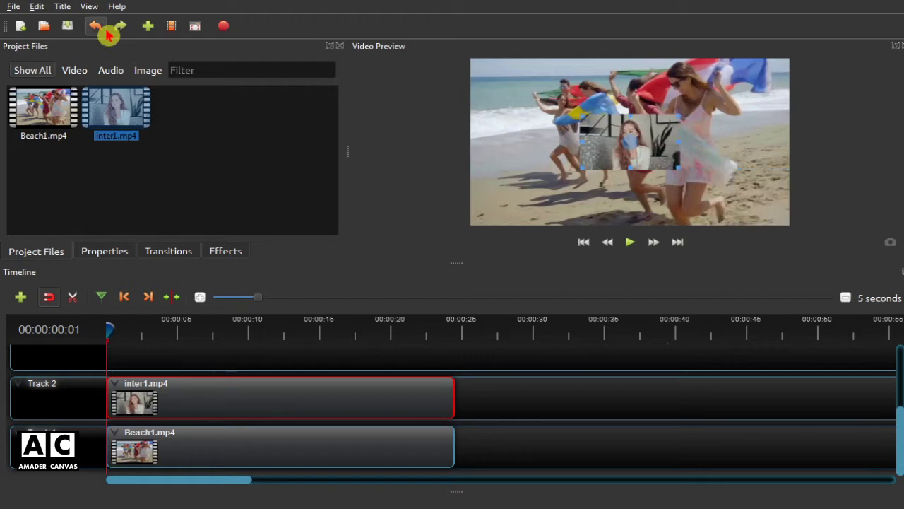
{"action": "left_click", "coordinate": [99, 29]}
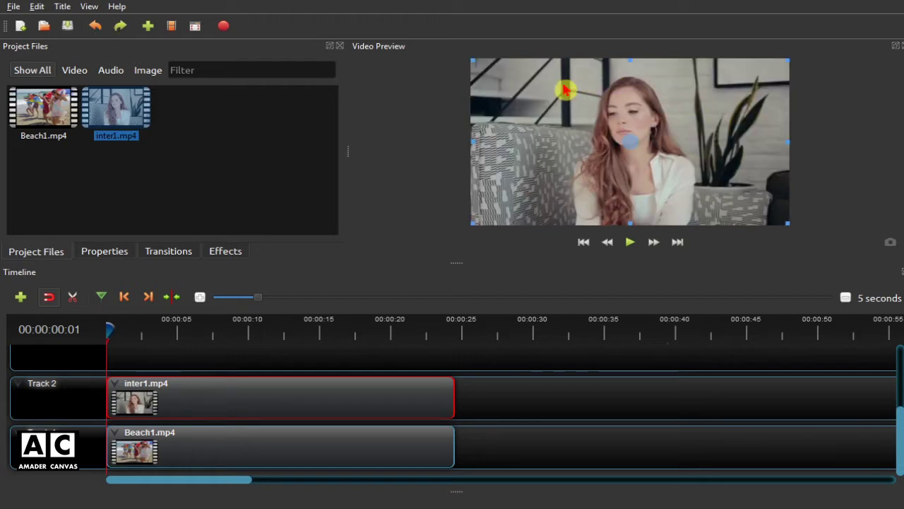
Set both Scale X and Scale Y of the inter1.mp4 clip to 0.33 in its properties.
{"action": "left_click", "coordinate": [107, 252]}
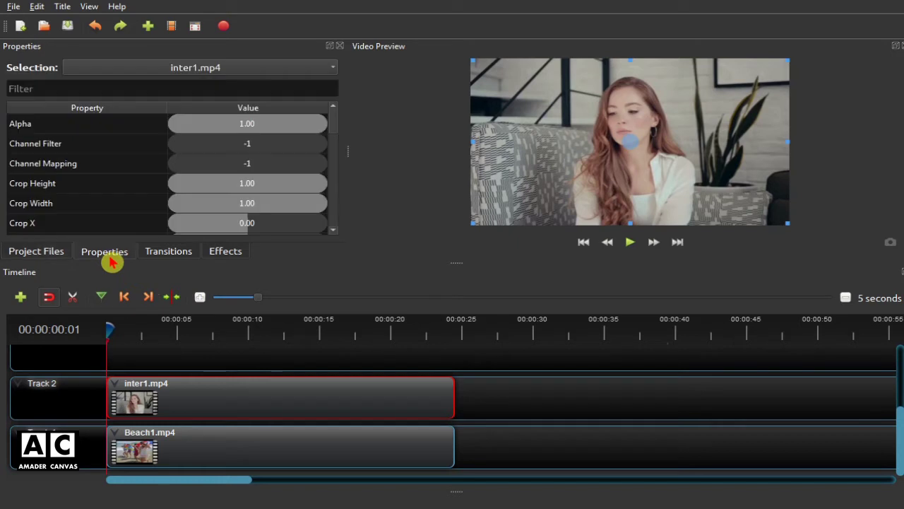
{"action": "left_click_drag", "start_coordinate": [345, 129], "coordinate": [343, 193]}
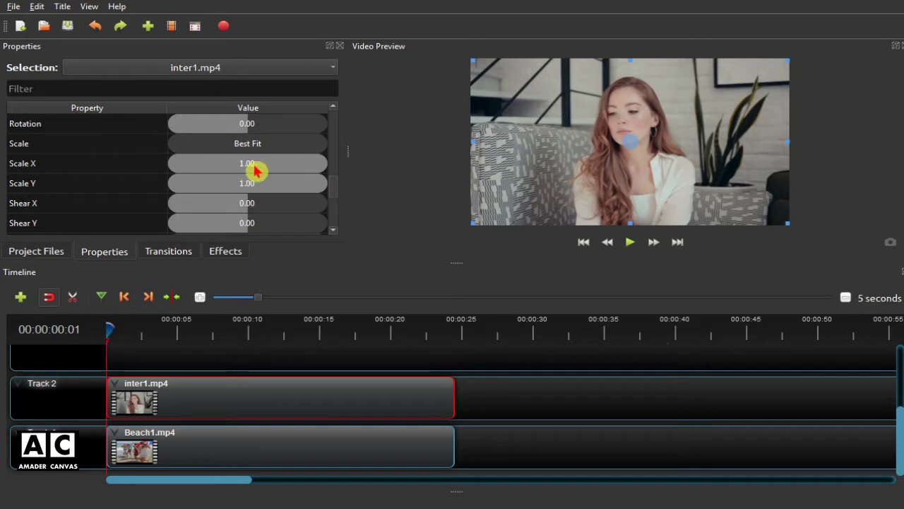
{"action": "left_click_drag", "start_coordinate": [325, 167], "coordinate": [285, 167]}
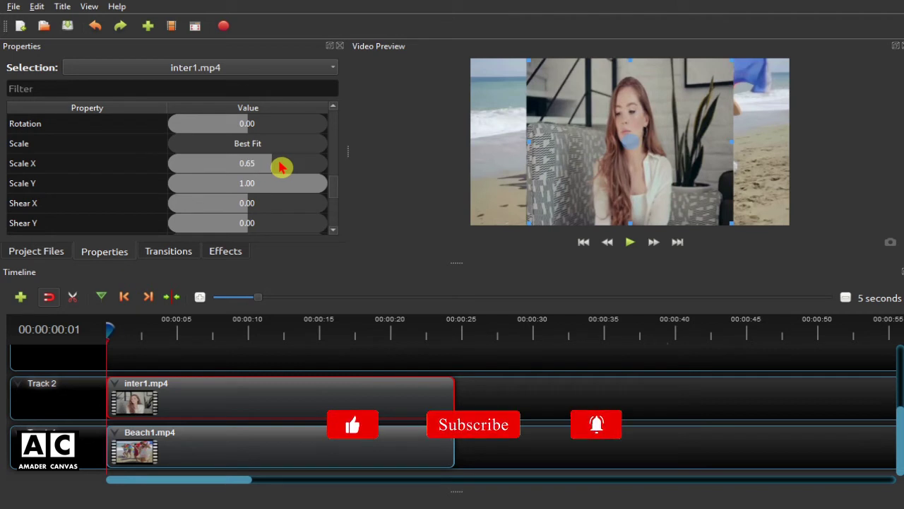
{"action": "double_click", "coordinate": [262, 165]}
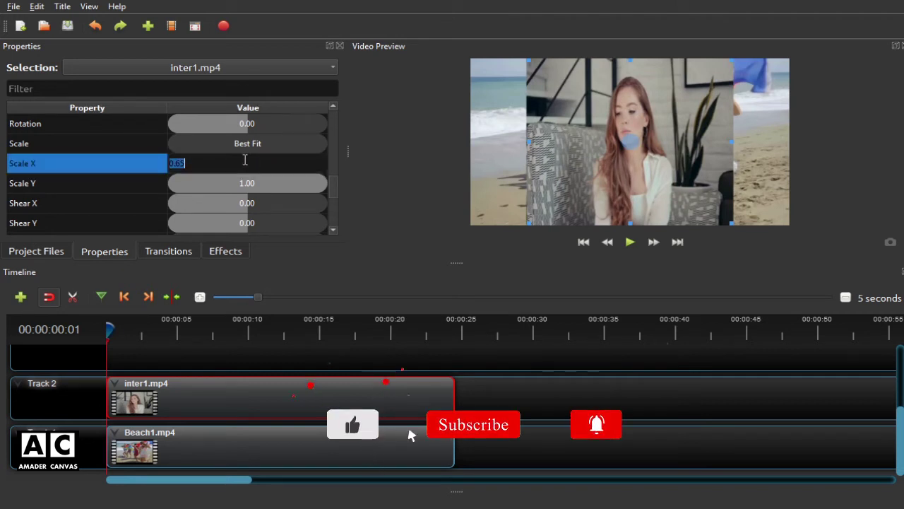
{"action": "type", "text": ".33"}
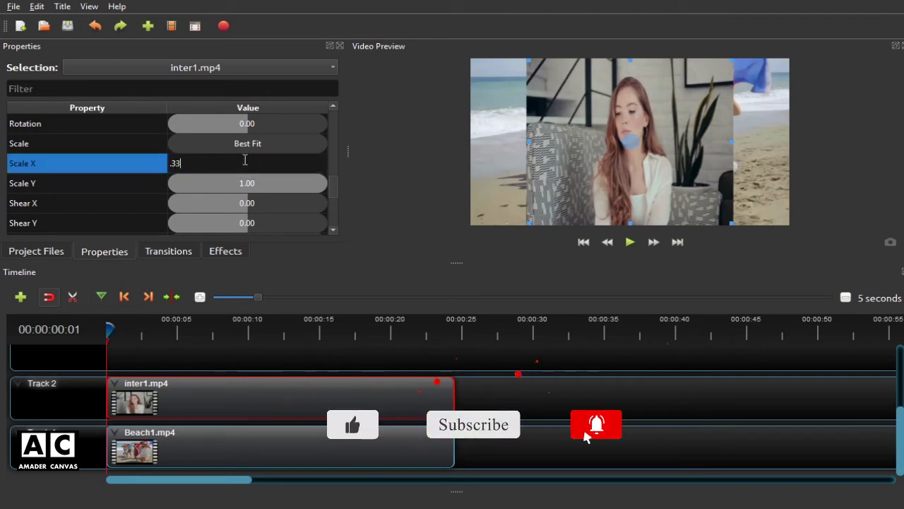
{"action": "key", "text": "Return"}
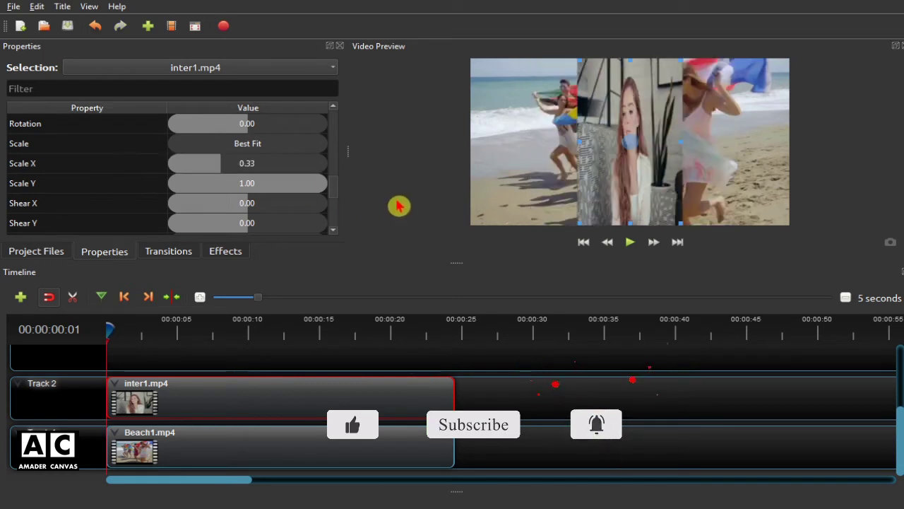
{"action": "double_click", "coordinate": [268, 185]}
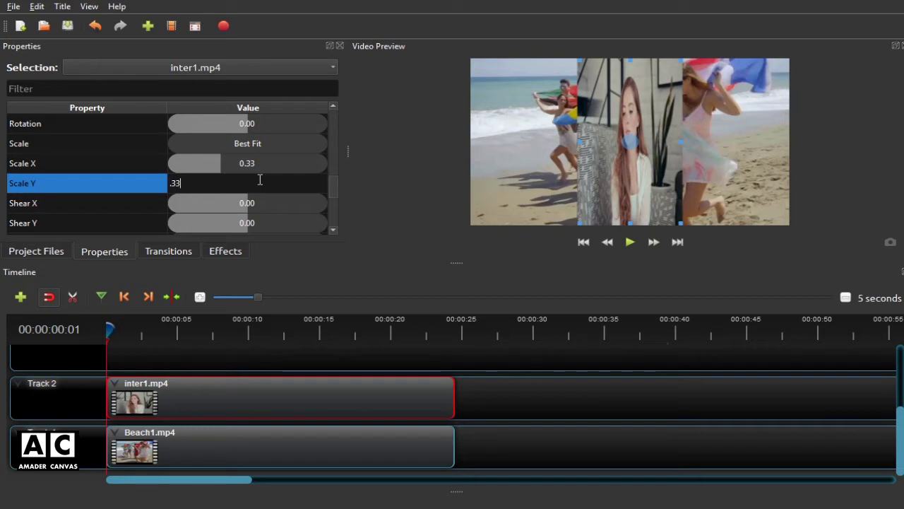
{"action": "key", "text": "Return"}
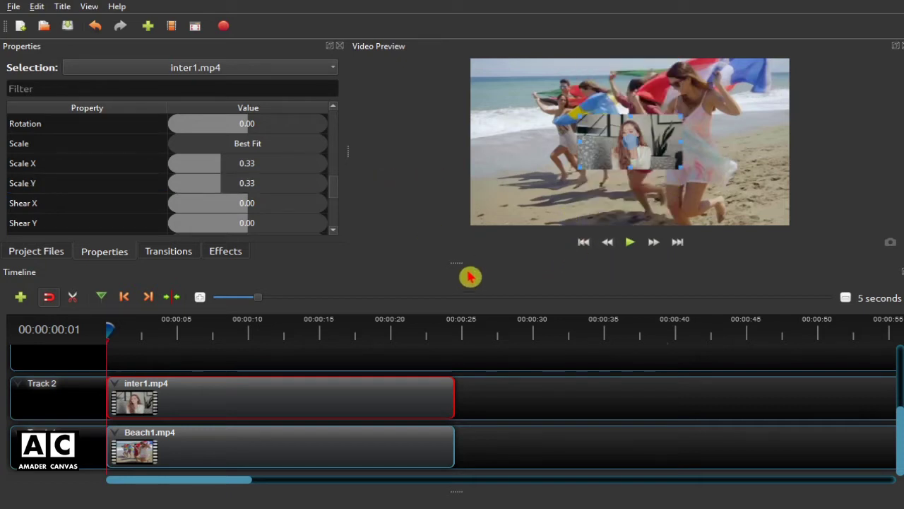
Set the inter1.mp4 clip's Location X and Location Y to 0.33, placing it in the lower-right corner of the frame.
{"action": "left_click_drag", "start_coordinate": [460, 263], "coordinate": [447, 318]}
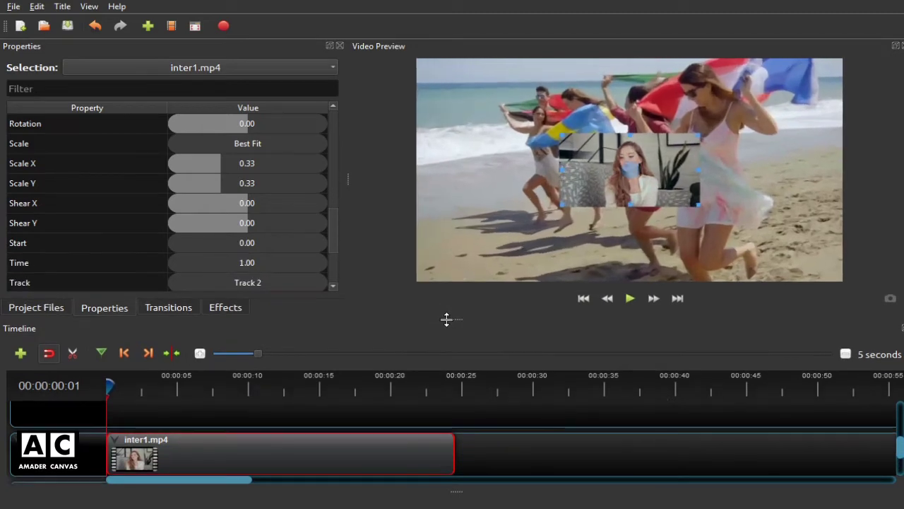
{"action": "left_click_drag", "start_coordinate": [333, 238], "coordinate": [351, 191]}
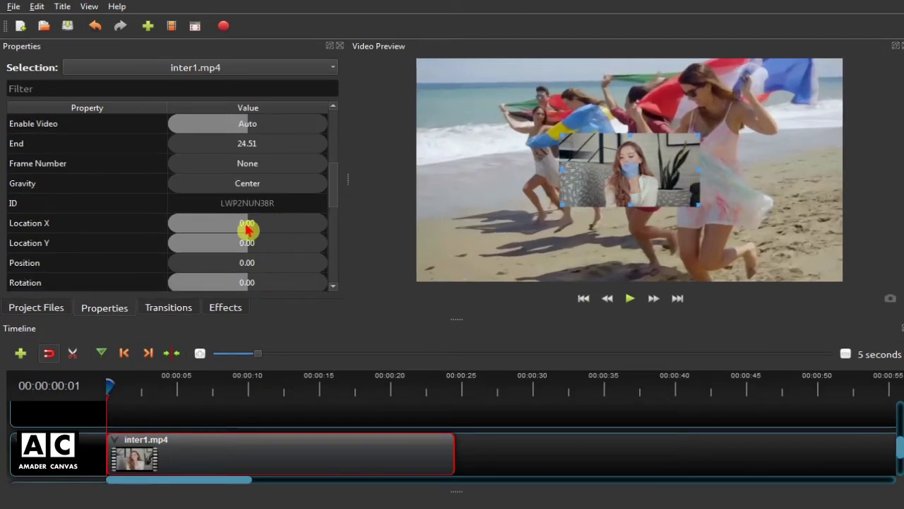
{"action": "left_click_drag", "start_coordinate": [246, 230], "coordinate": [274, 250]}
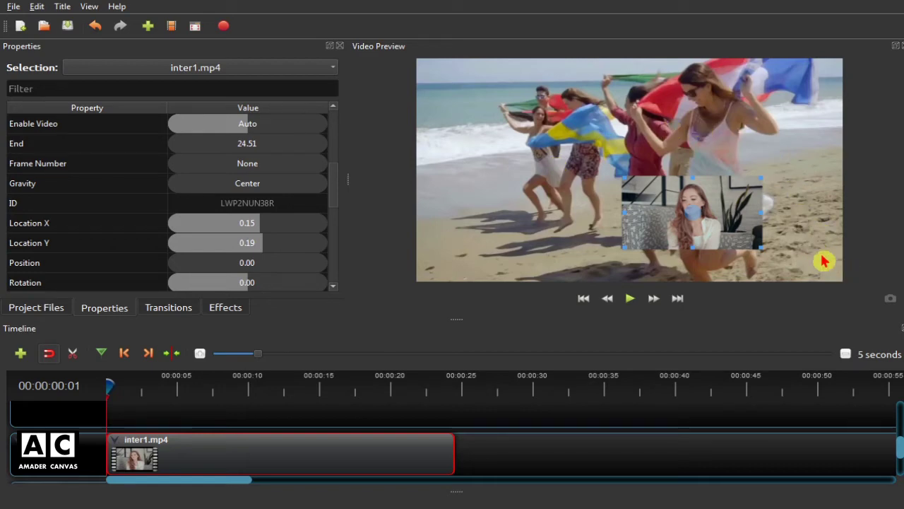
{"action": "double_click", "coordinate": [259, 228]}
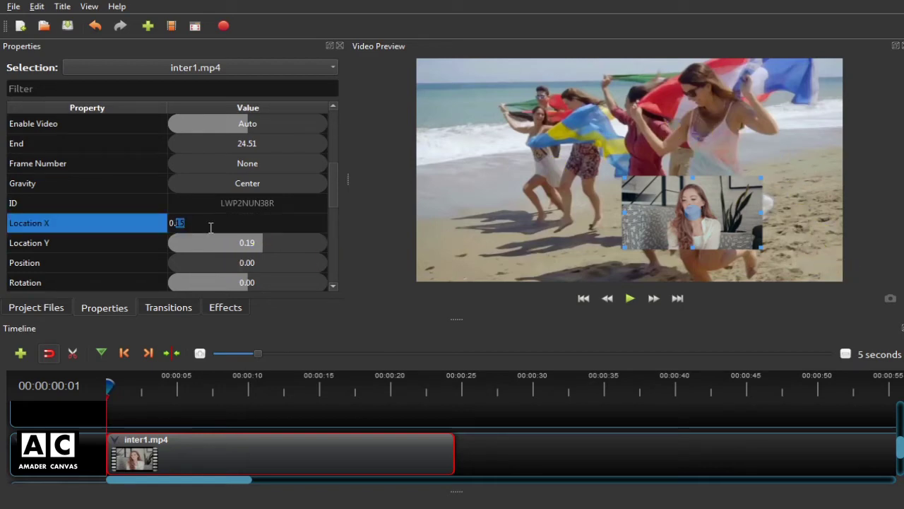
{"action": "key", "text": "Return"}
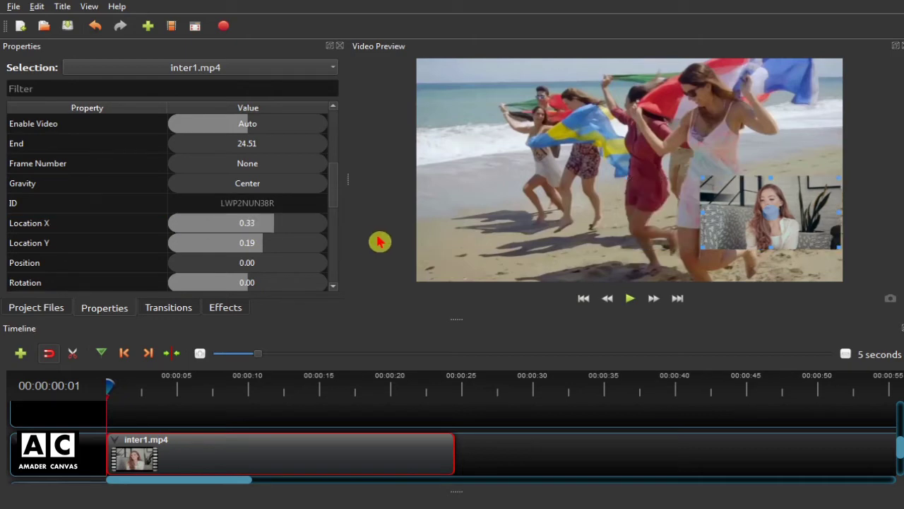
{"action": "left_click", "coordinate": [263, 251]}
{"action": "double_click", "coordinate": [259, 249]}
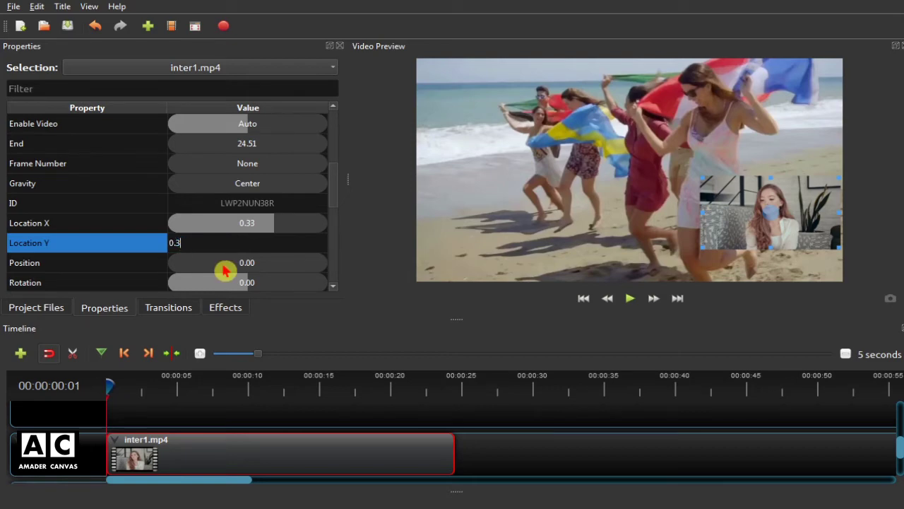
{"action": "type", "text": "0.33"}
{"action": "left_click", "coordinate": [378, 248]}
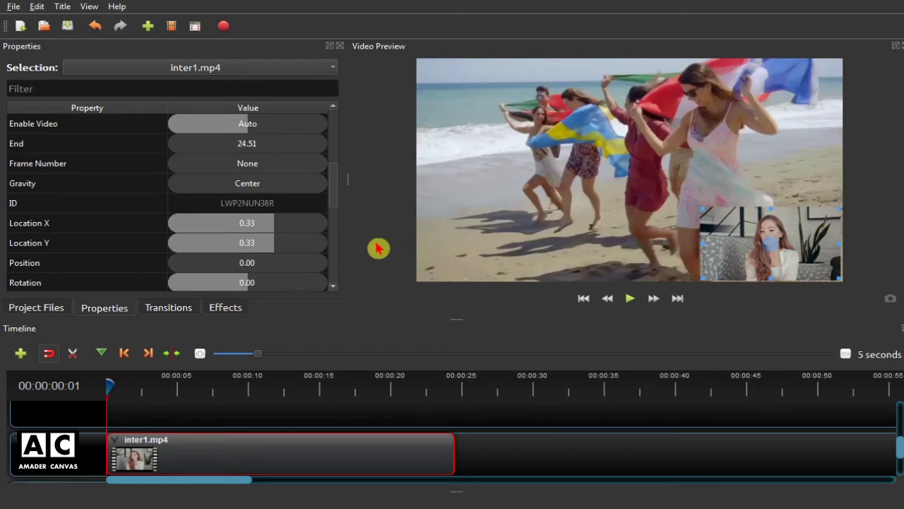
Deselect the clip, play the picture-in-picture composition from the start, and pause at about 15 seconds.
{"action": "left_click", "coordinate": [511, 463]}
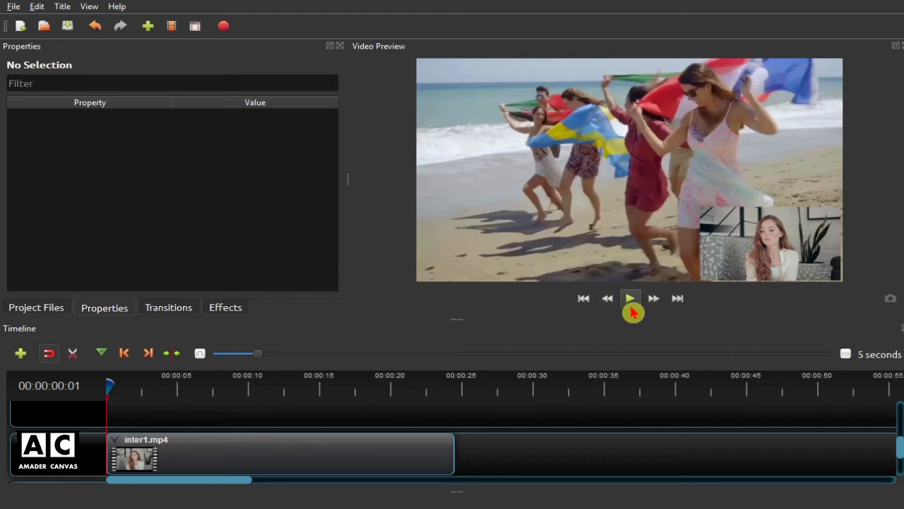
{"action": "left_click", "coordinate": [630, 305]}
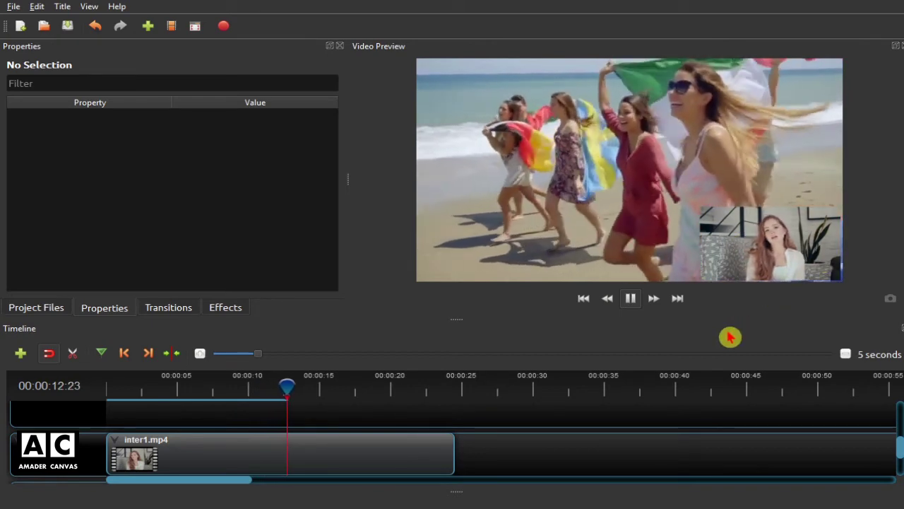
{"action": "left_click", "coordinate": [637, 302]}
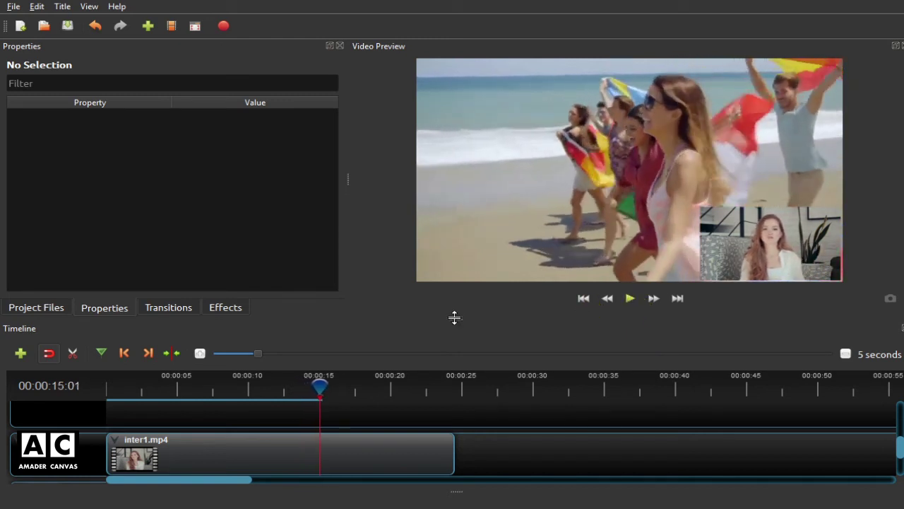
{"action": "left_click_drag", "start_coordinate": [454, 320], "coordinate": [454, 274]}
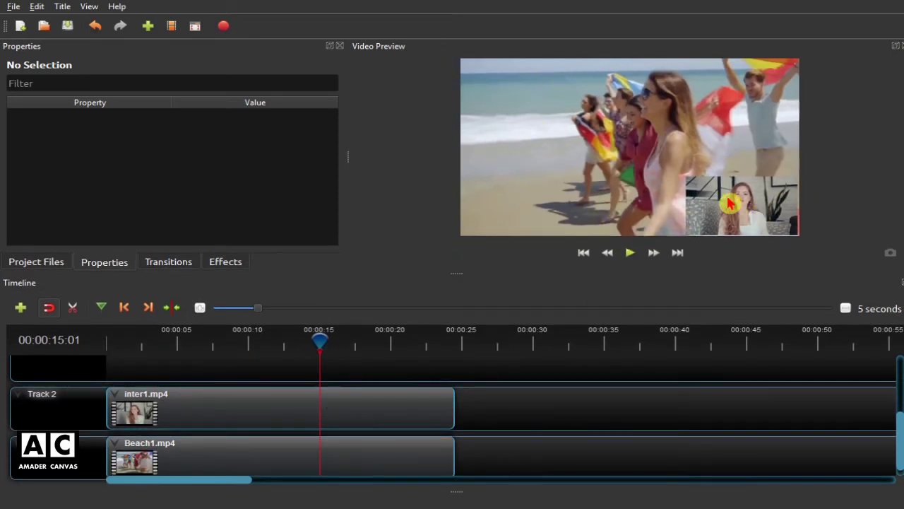
Return the playhead to the start of the timeline and remove the inter1.mp4 clip from Track 2.
{"action": "left_click_drag", "start_coordinate": [320, 341], "coordinate": [177, 340]}
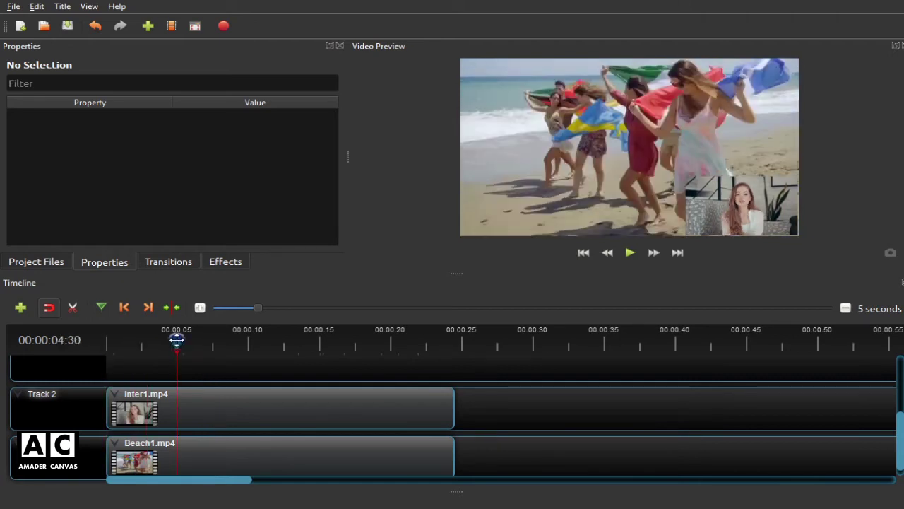
{"action": "left_click", "coordinate": [334, 415]}
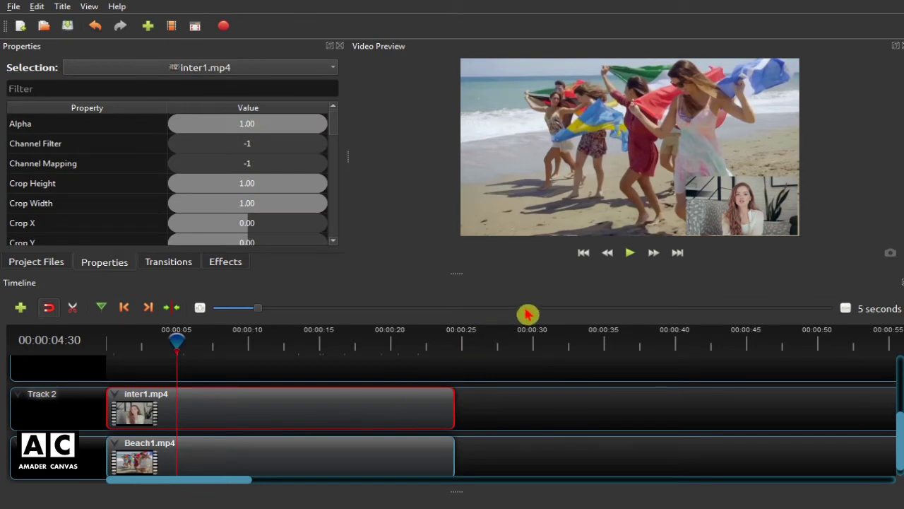
{"action": "key", "text": "Home"}
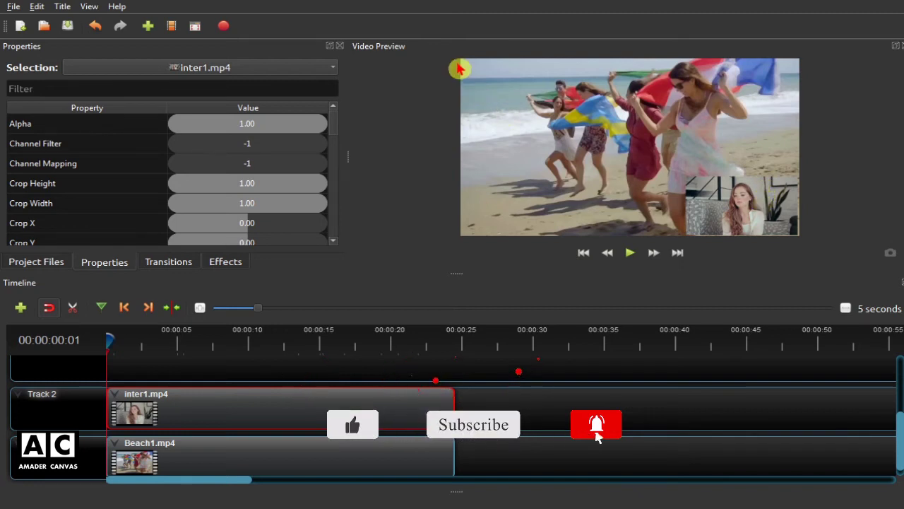
{"action": "right_click", "coordinate": [317, 410]}
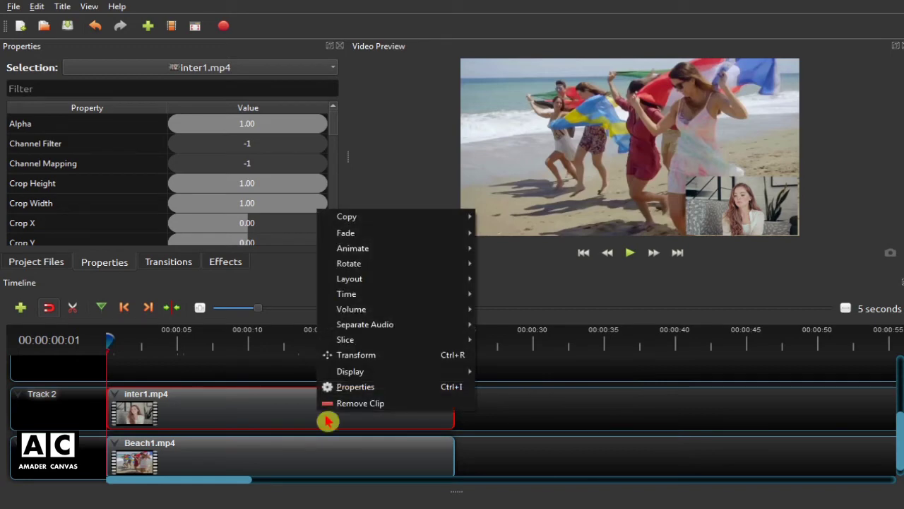
{"action": "left_click", "coordinate": [365, 412]}
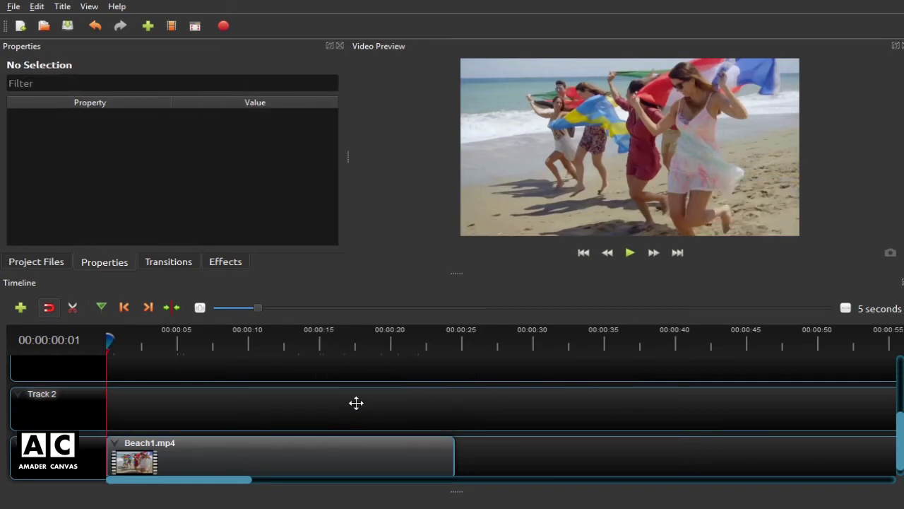
Place inter1.mp4 from the project files at the start of Track 2, above Beach1.mp4, and activate Transform on it.
{"action": "left_click", "coordinate": [47, 266]}
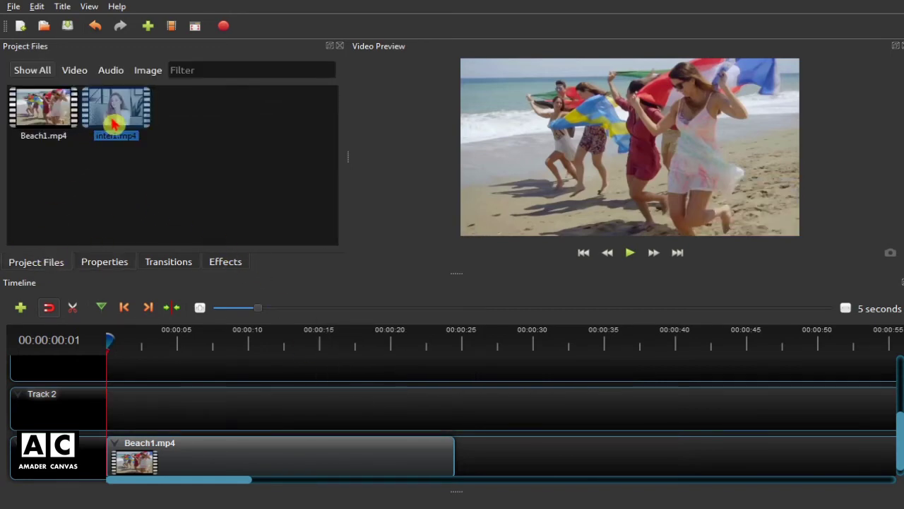
{"action": "left_click_drag", "start_coordinate": [115, 113], "coordinate": [113, 387]}
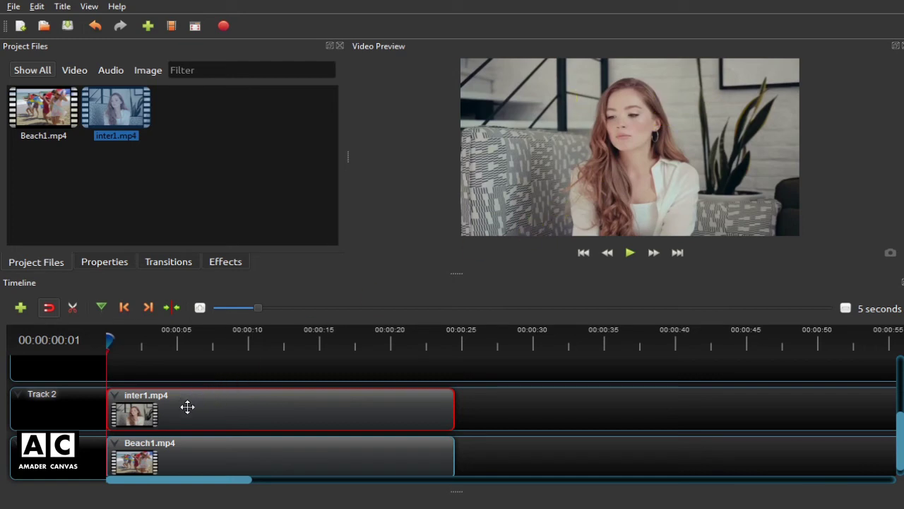
{"action": "left_click", "coordinate": [365, 389]}
{"action": "right_click", "coordinate": [224, 407]}
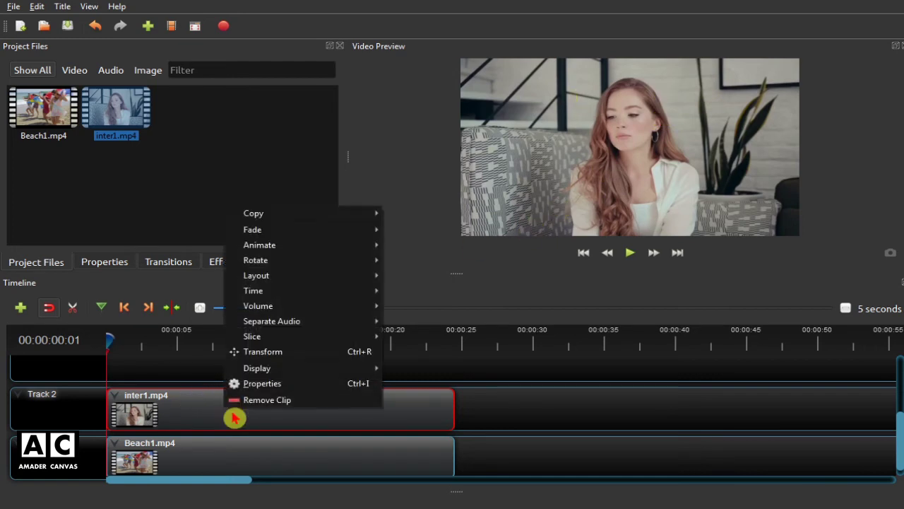
{"action": "left_click", "coordinate": [272, 351]}
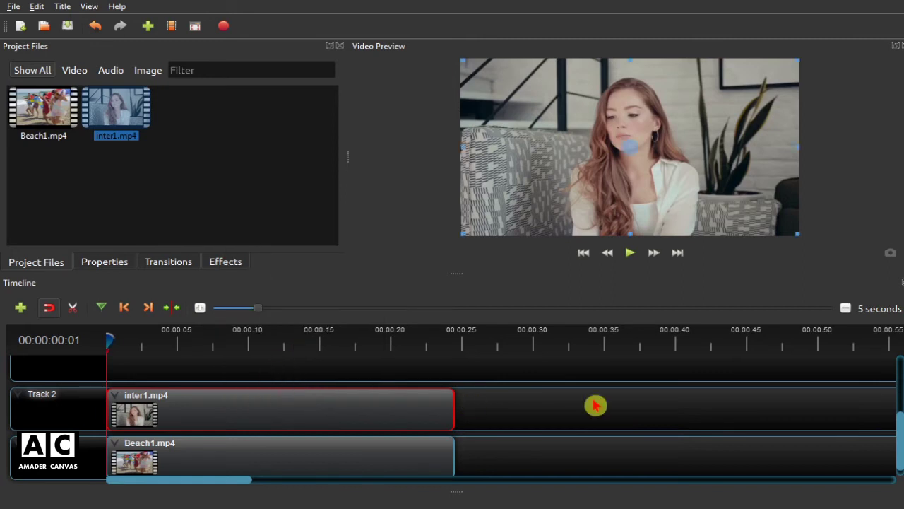
Move the playhead to 00:00:02:15 and set the inter1.mp4 clip's Scale X and Scale Y to 0.33 there.
{"action": "left_click_drag", "start_coordinate": [108, 341], "coordinate": [141, 340]}
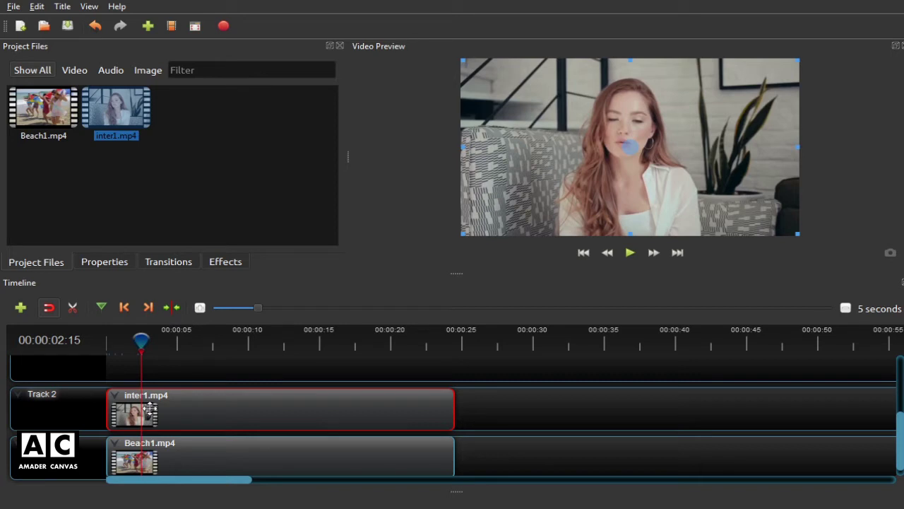
{"action": "left_click", "coordinate": [120, 265]}
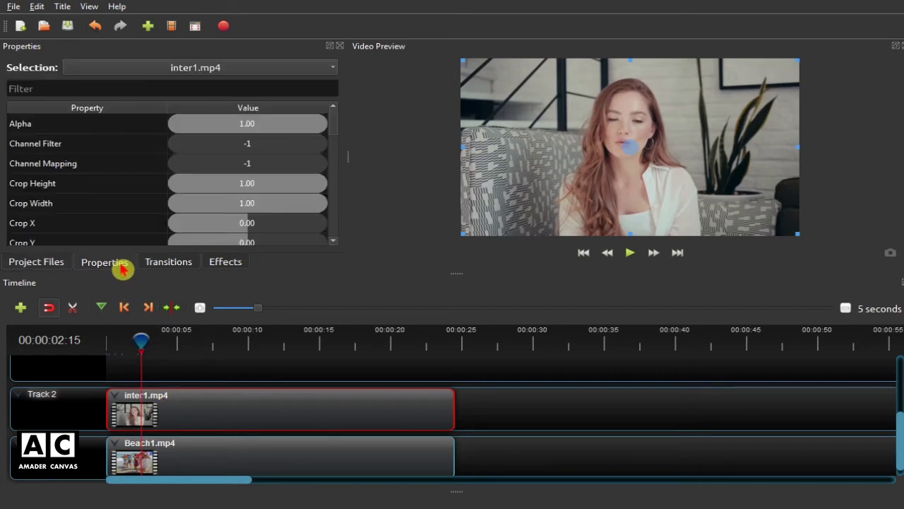
{"action": "left_click_drag", "start_coordinate": [347, 132], "coordinate": [351, 197]}
{"action": "double_click", "coordinate": [247, 206]}
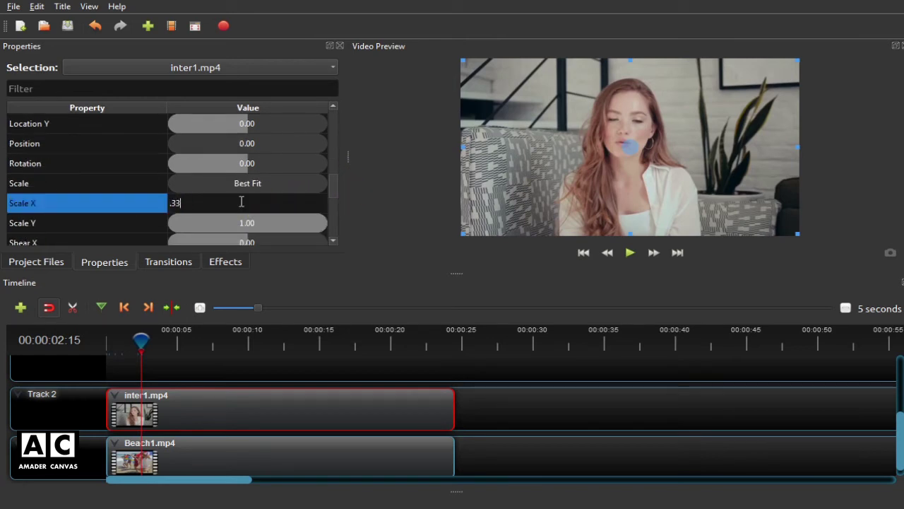
{"action": "type", "text": ".33"}
{"action": "left_click", "coordinate": [281, 233]}
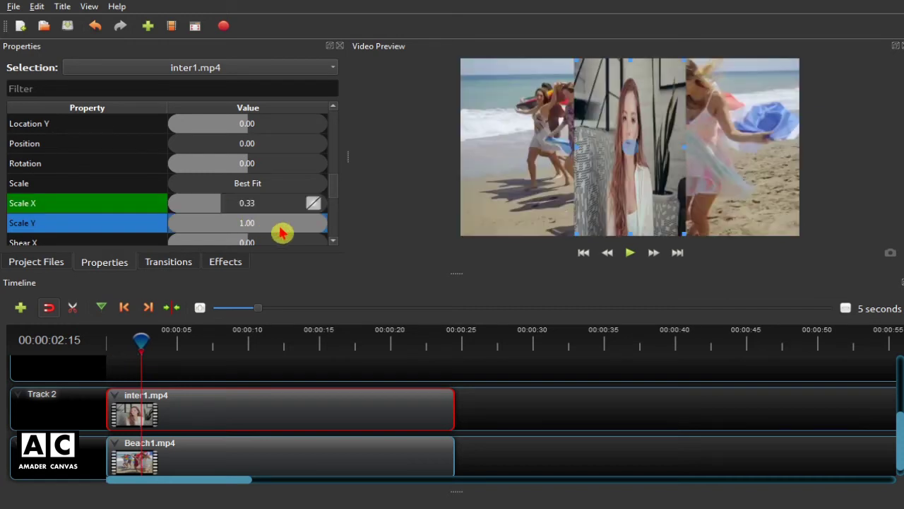
{"action": "double_click", "coordinate": [272, 224]}
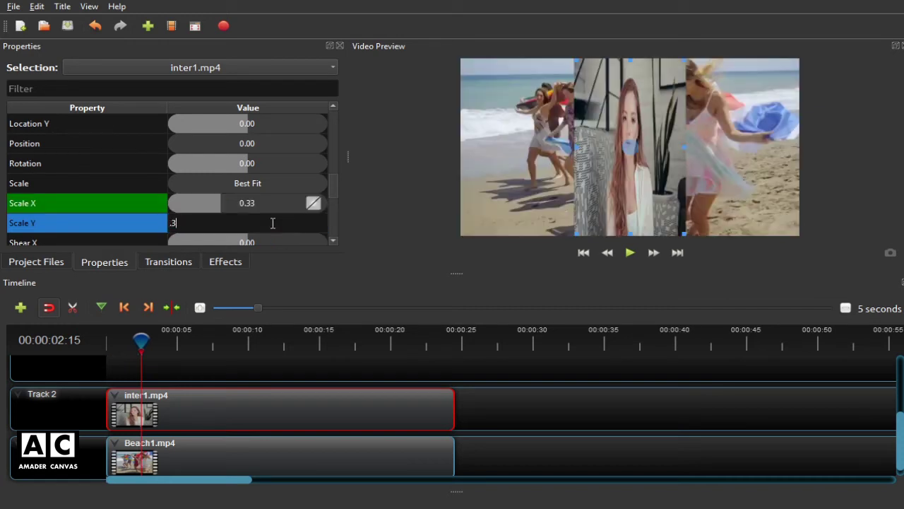
{"action": "type", "text": ".33"}
{"action": "key", "text": "Return"}
Set the inter1.mp4 clip's Location X and Location Y to 0.33 at the current playhead position.
{"action": "scroll", "coordinate": [256, 181], "scroll_direction": "up", "scroll_amount": 2}
{"action": "double_click", "coordinate": [248, 204]}
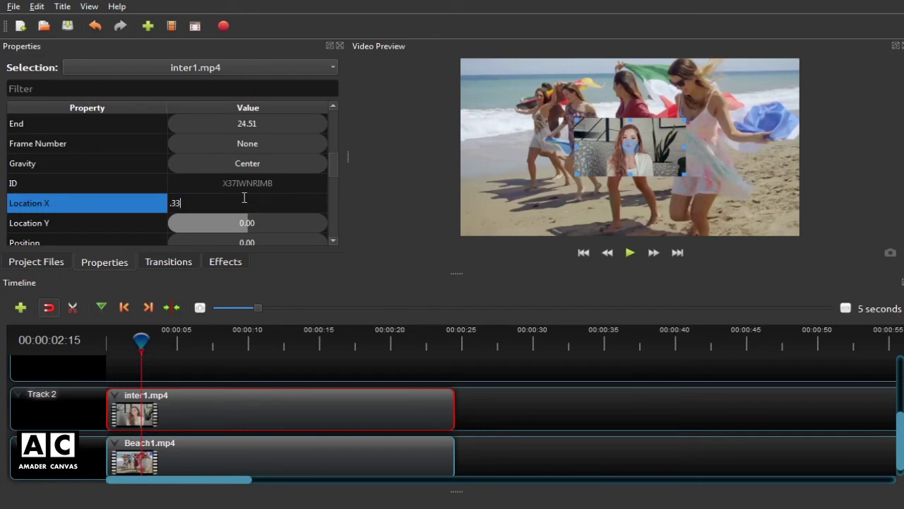
{"action": "left_click", "coordinate": [289, 232]}
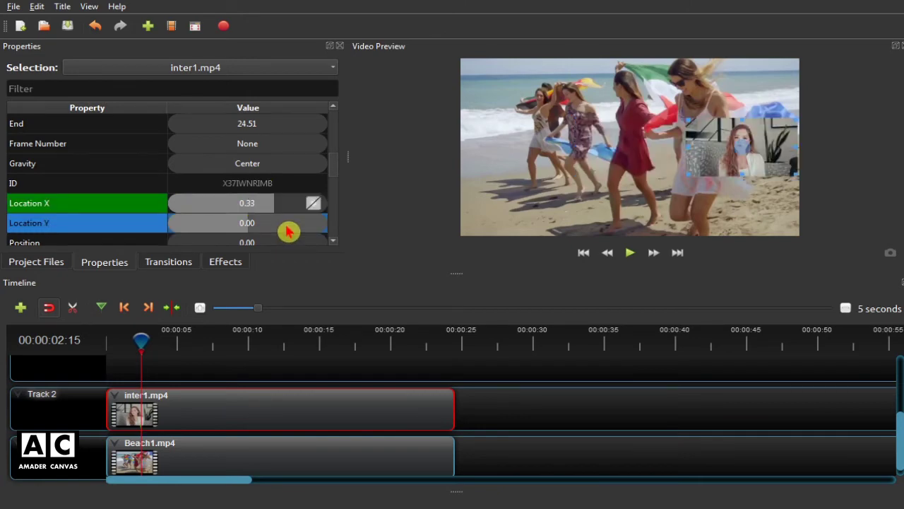
{"action": "double_click", "coordinate": [255, 222]}
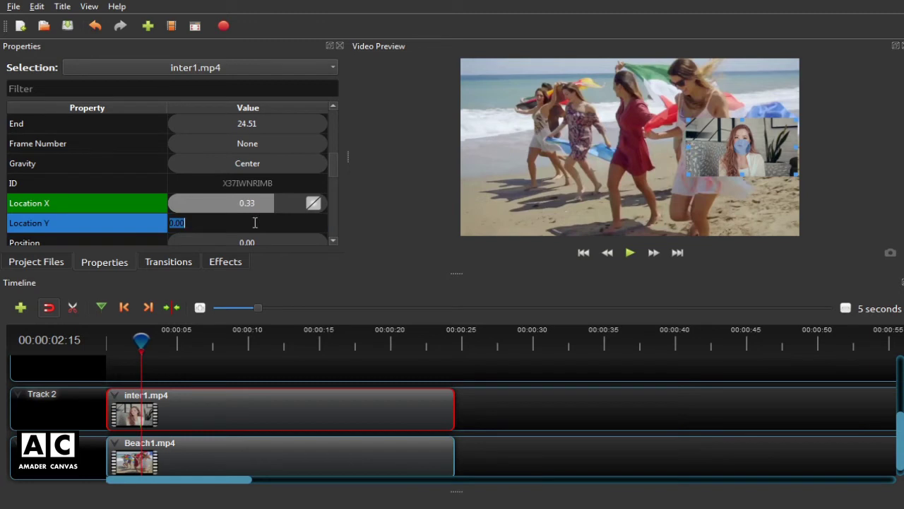
{"action": "key", "text": "Return"}
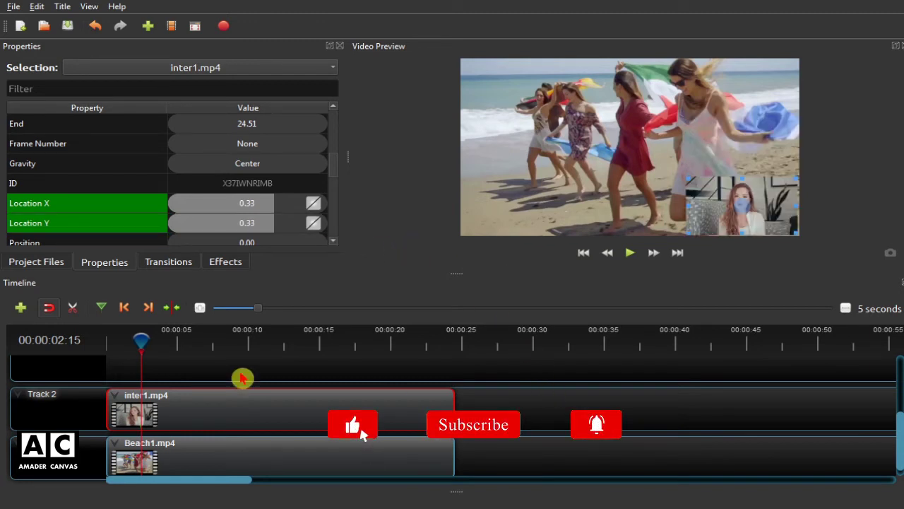
Play the shrinking animation from the start of the timeline and pause at about 10 seconds.
{"action": "left_click_drag", "start_coordinate": [139, 342], "coordinate": [108, 341]}
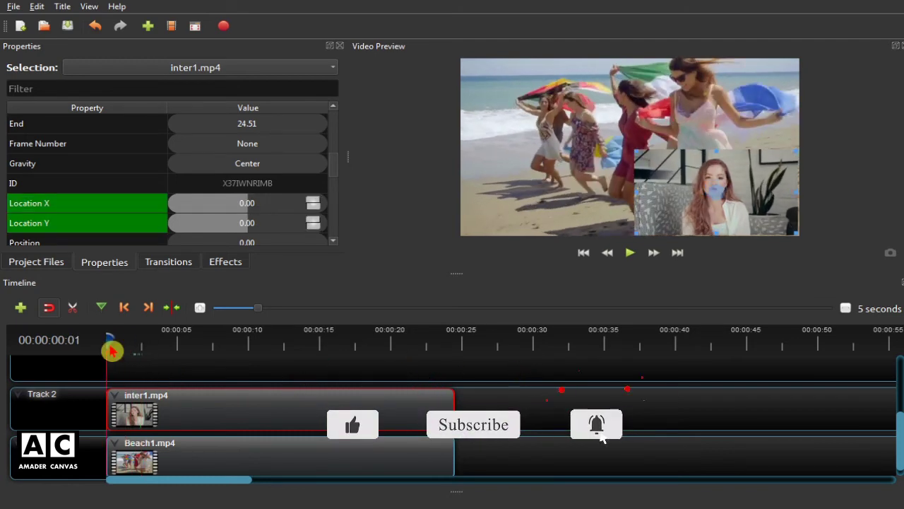
{"action": "left_click", "coordinate": [583, 253]}
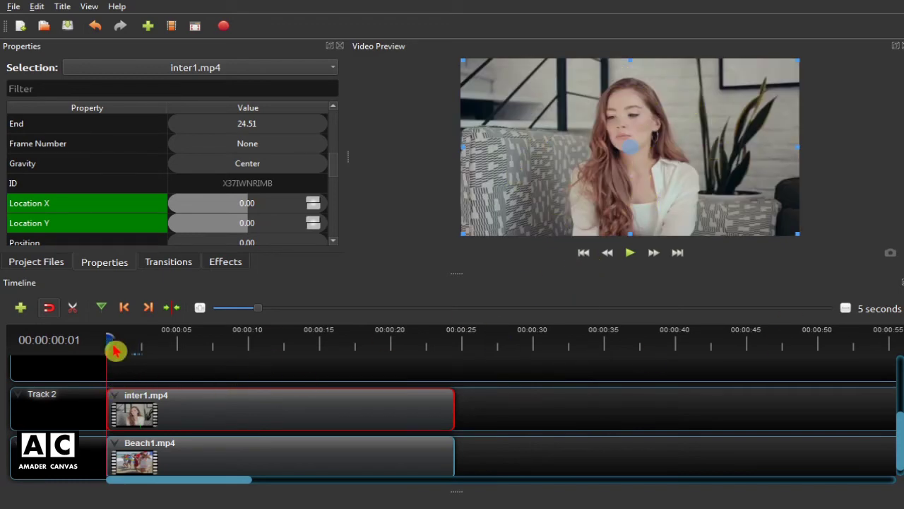
{"action": "left_click", "coordinate": [630, 252]}
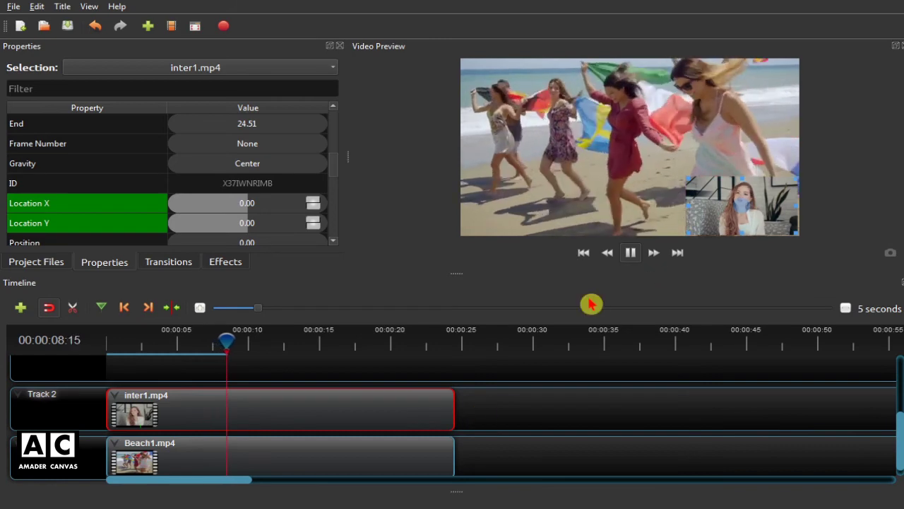
{"action": "left_click", "coordinate": [634, 262]}
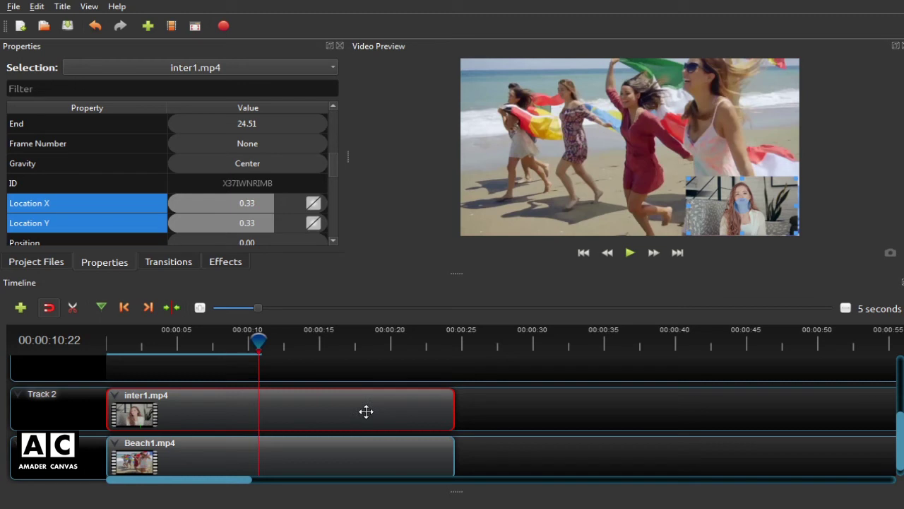
Move the playhead to the end of the clips at 00:00:24:16 and set inter1.mp4's Scale X and Scale Y to 1.
{"action": "key", "text": "End"}
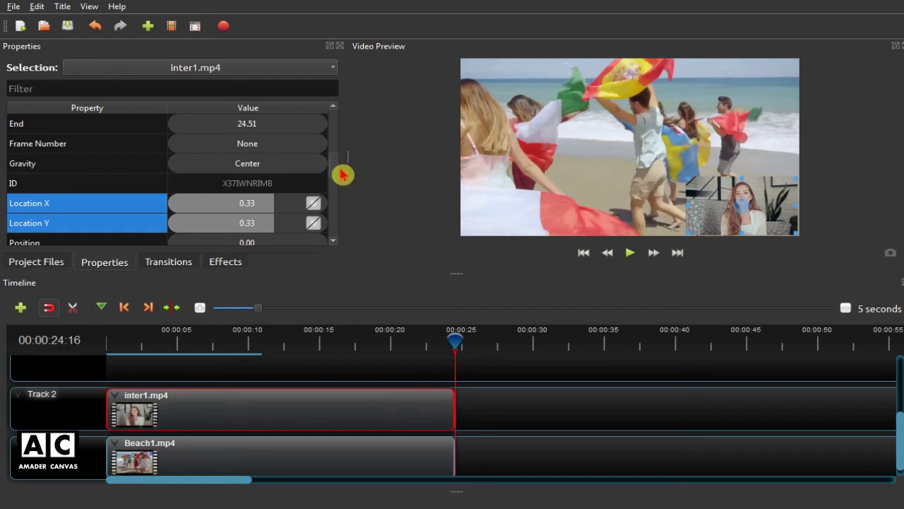
{"action": "scroll", "coordinate": [338, 182], "scroll_direction": "down", "scroll_amount": 1}
{"action": "scroll", "coordinate": [339, 187], "scroll_direction": "down", "scroll_amount": 1}
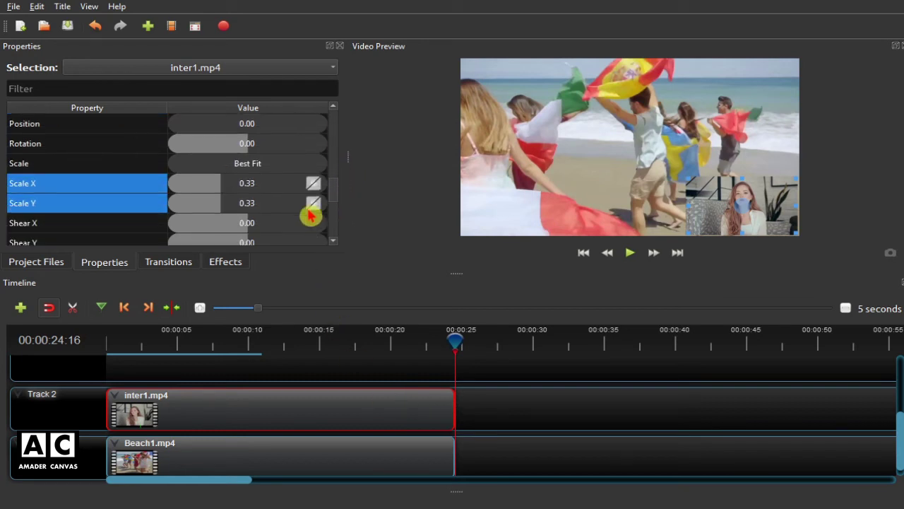
{"action": "double_click", "coordinate": [254, 183]}
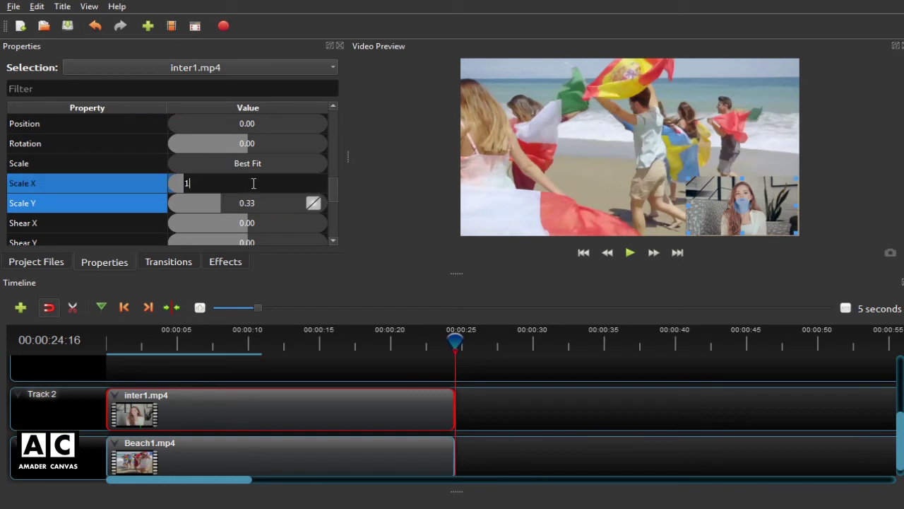
{"action": "type", "text": "1"}
{"action": "key", "text": "Return"}
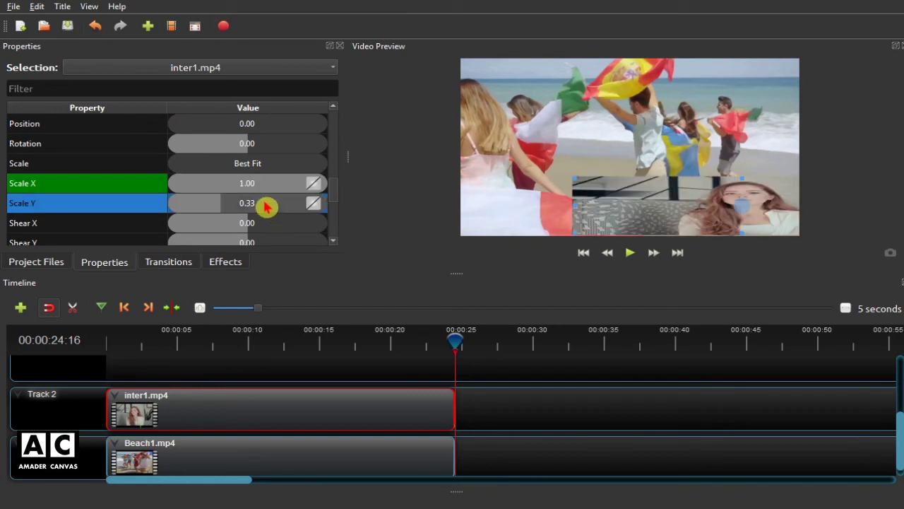
{"action": "double_click", "coordinate": [258, 199]}
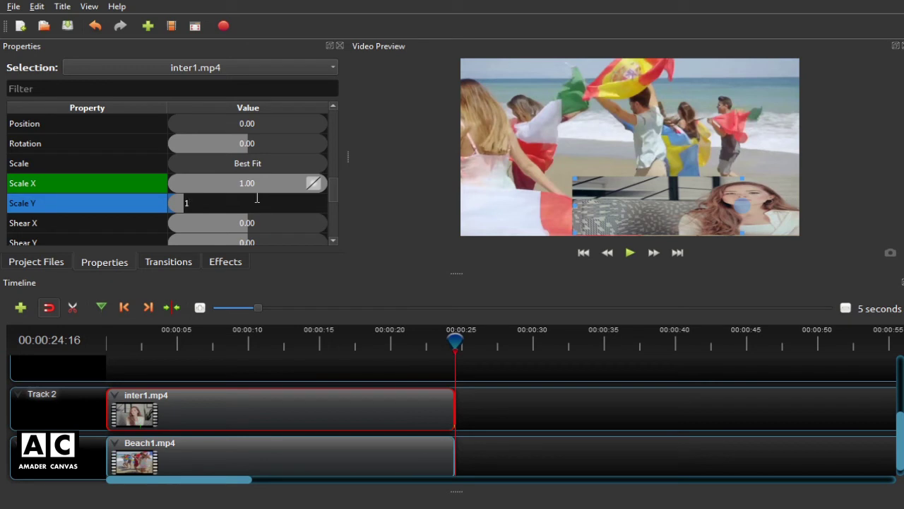
{"action": "type", "text": "1"}
{"action": "key", "text": "Return"}
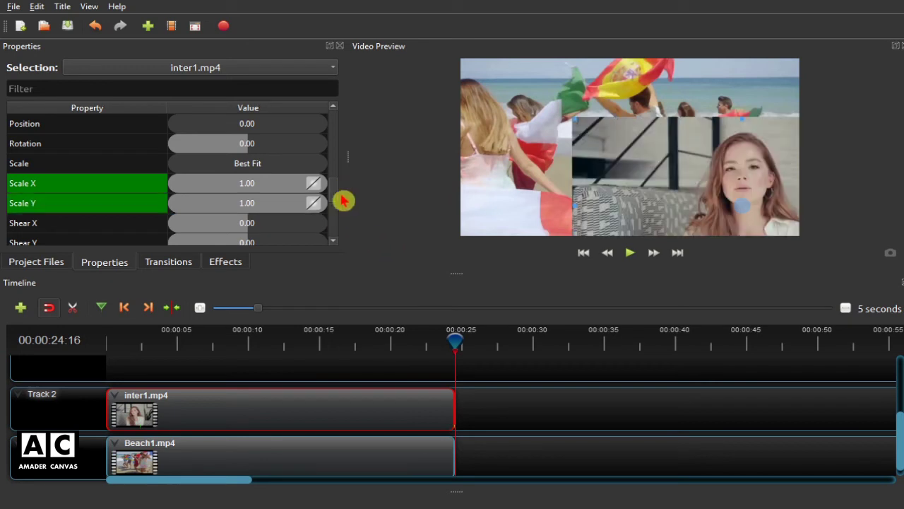
Set the inter1.mp4 clip's Location X and Location Y to 0 at the end of the clip.
{"action": "scroll", "coordinate": [342, 201], "scroll_direction": "up", "scroll_amount": 2}
{"action": "double_click", "coordinate": [262, 163]}
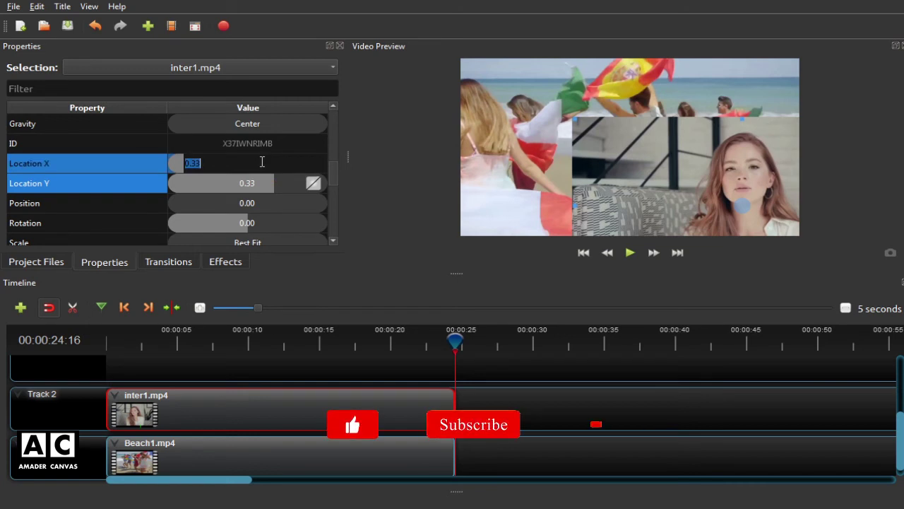
{"action": "type", "text": "0"}
{"action": "key", "text": "Return"}
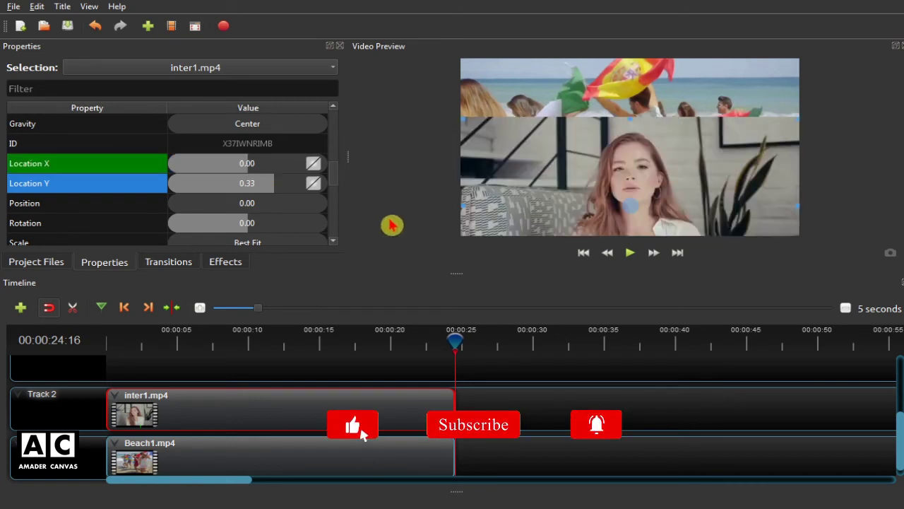
{"action": "double_click", "coordinate": [268, 185]}
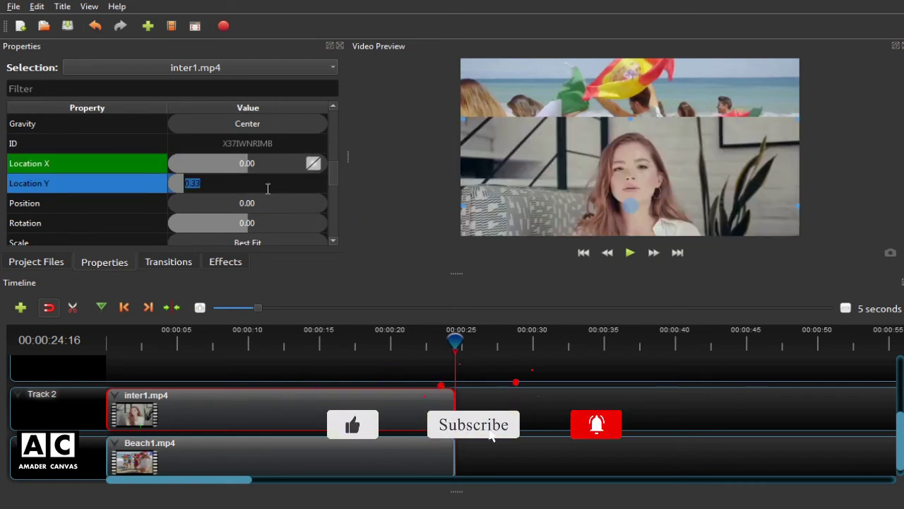
{"action": "type", "text": "0"}
{"action": "key", "text": "Return"}
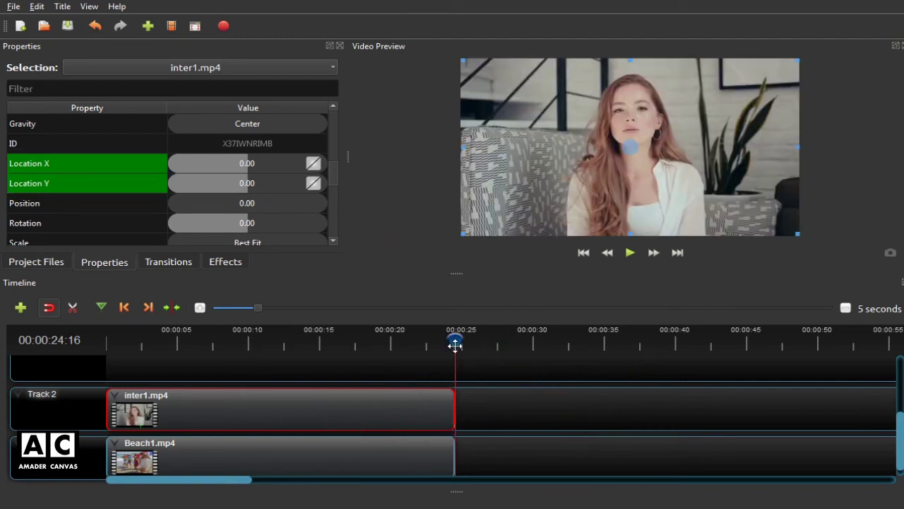
Move the playhead back to 00:00:21:22 and set the inter1.mp4 clip's Location X and Location Y to 0.33.
{"action": "left_click_drag", "start_coordinate": [456, 342], "coordinate": [414, 342]}
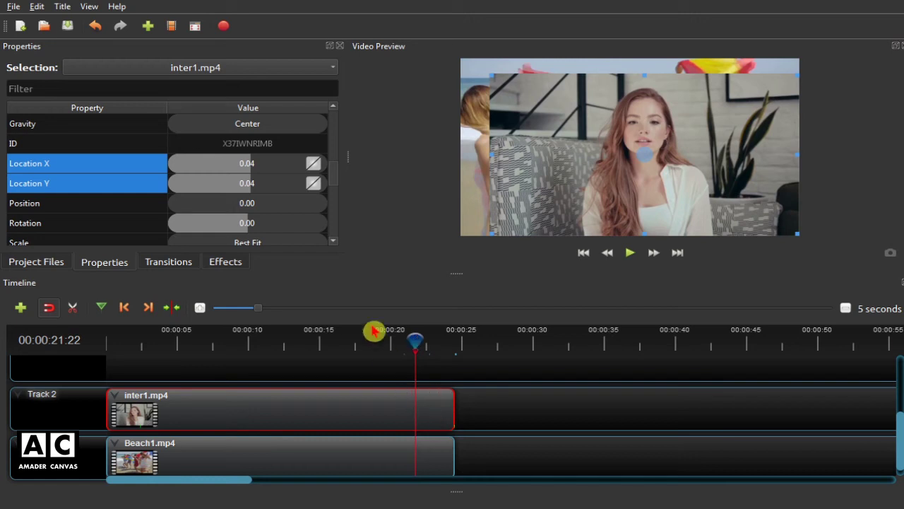
{"action": "double_click", "coordinate": [256, 162]}
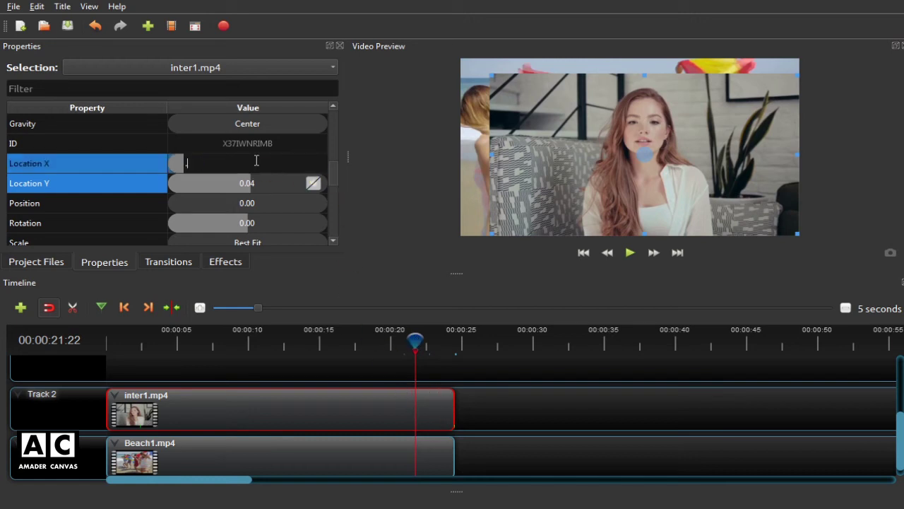
{"action": "type", "text": ".33"}
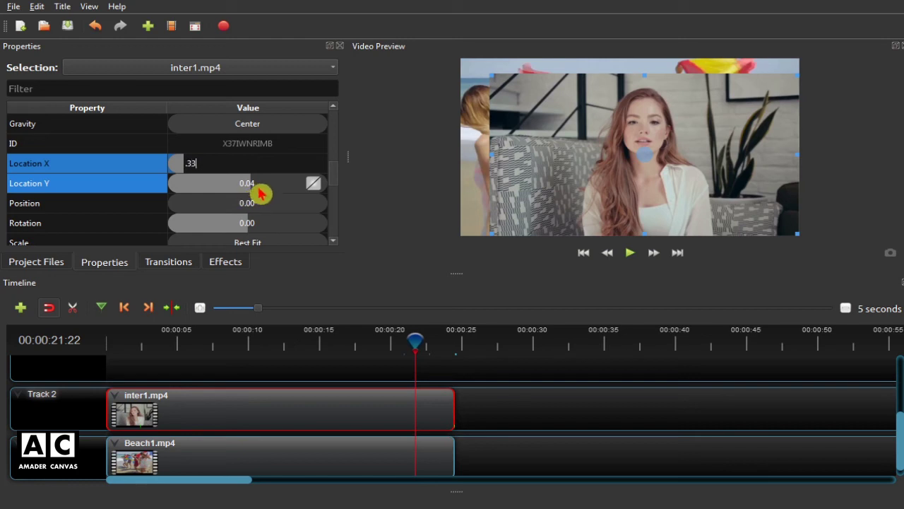
{"action": "double_click", "coordinate": [252, 181]}
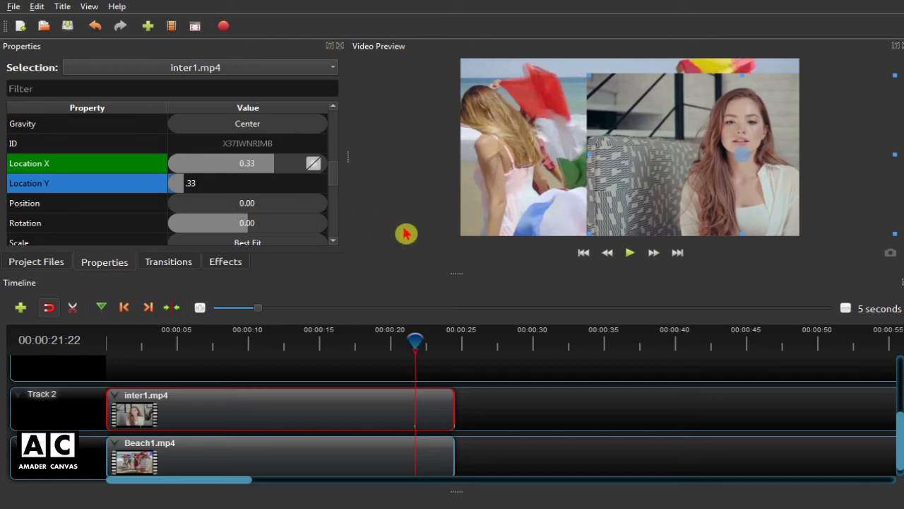
{"action": "key", "text": "Return"}
Set the inter1.mp4 clip's Scale X and Scale Y to 0.33 at 00:00:21:22.
{"action": "scroll", "coordinate": [344, 202], "scroll_direction": "down", "scroll_amount": 2}
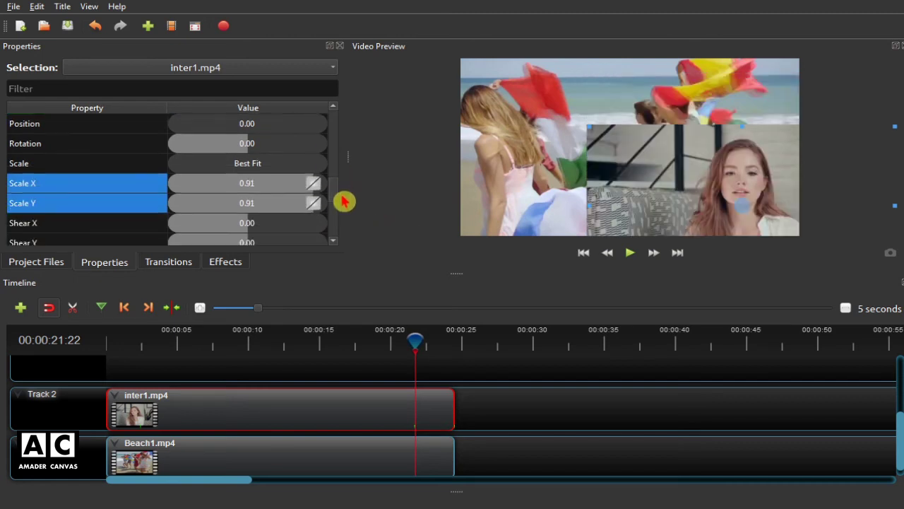
{"action": "double_click", "coordinate": [237, 162]}
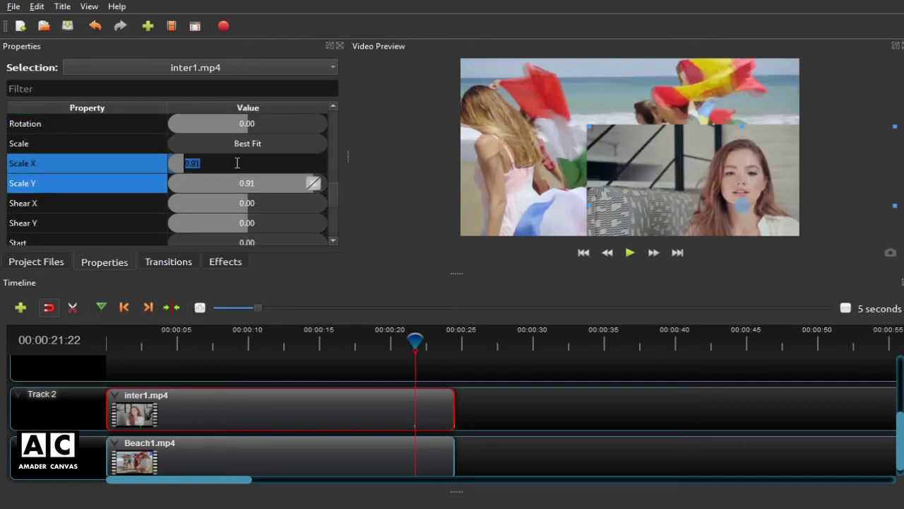
{"action": "type", "text": ".33"}
{"action": "left_click", "coordinate": [329, 189]}
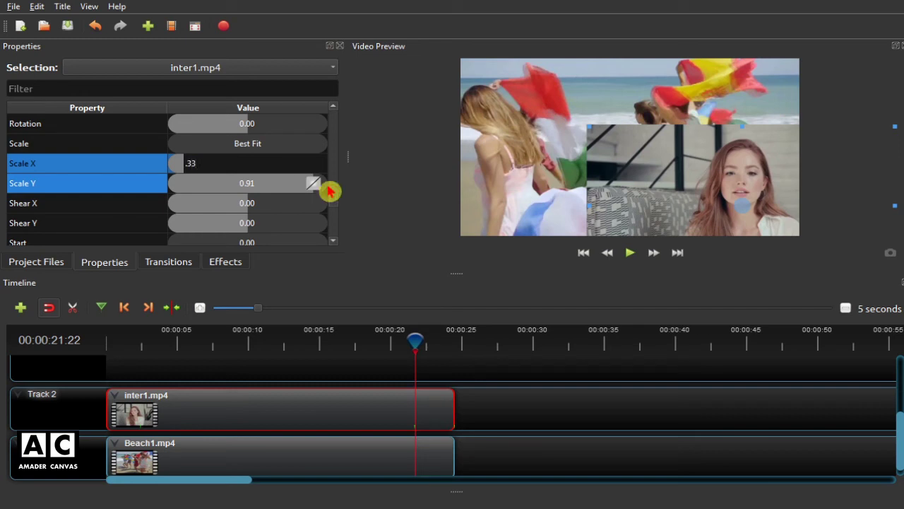
{"action": "double_click", "coordinate": [263, 184]}
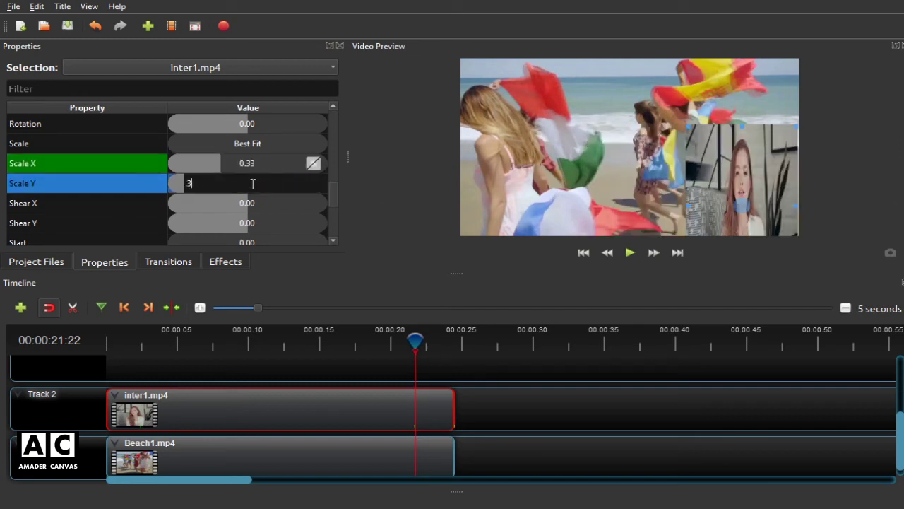
{"action": "left_click", "coordinate": [416, 217]}
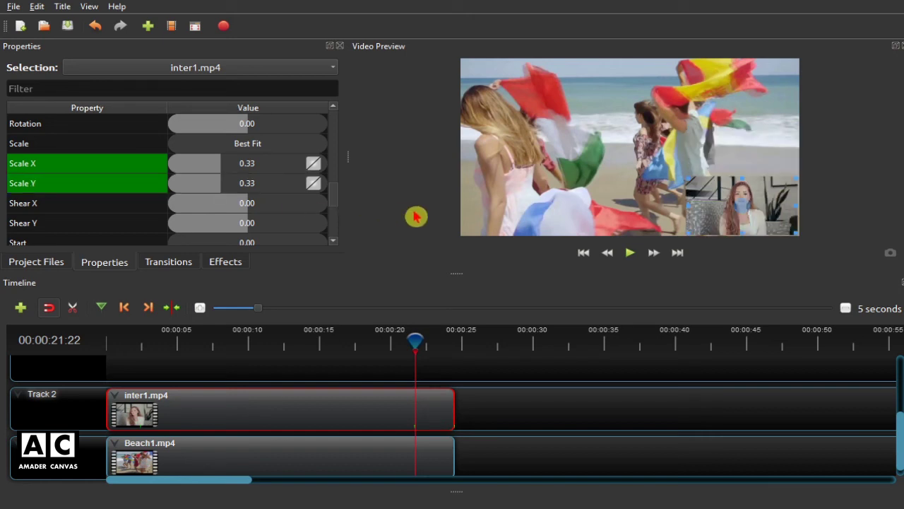
Deselect the clip and scrub the playhead to the end of the clips at 00:00:24:16 to preview the growing animation.
{"action": "left_click", "coordinate": [555, 414]}
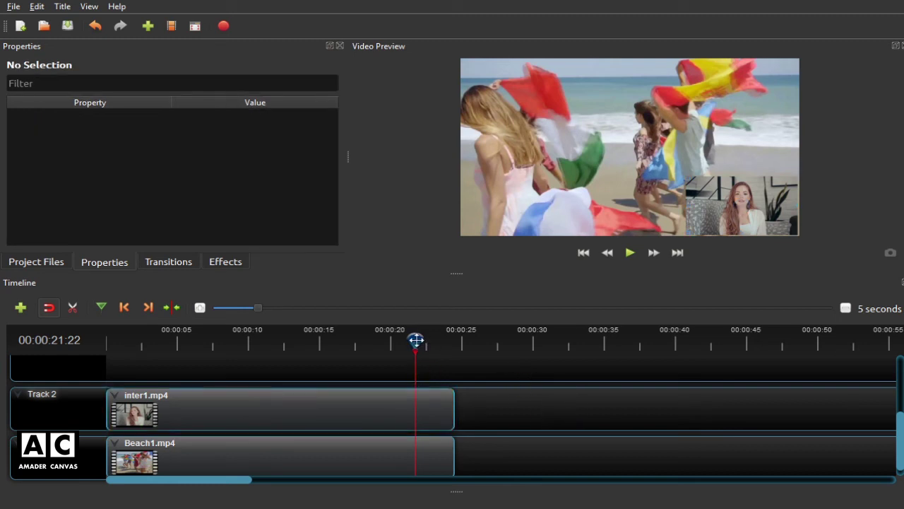
{"action": "left_click_drag", "start_coordinate": [412, 342], "coordinate": [454, 340]}
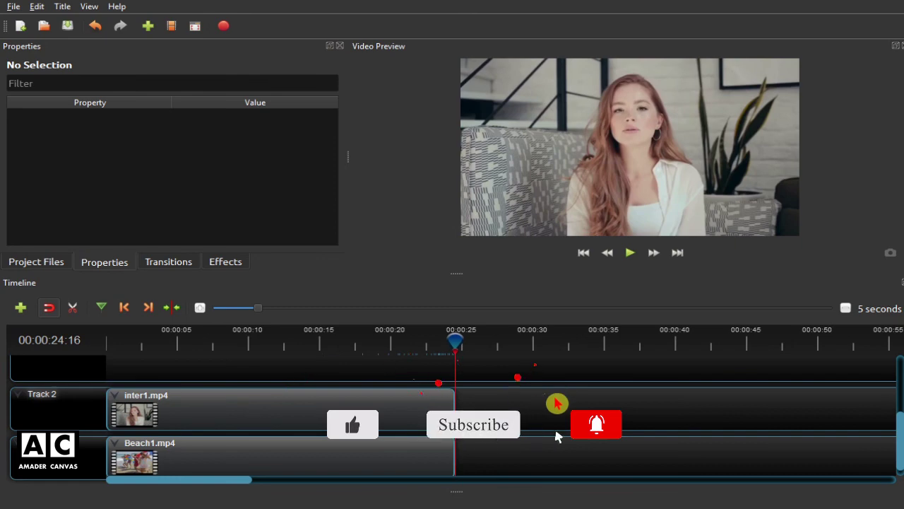
Export the project as Video Overlay to E:/ in mp4 format with the libx264 codec at 2500 kb/s, and close the finished export.
{"action": "key", "text": "ctrl+e"}
{"action": "left_click", "coordinate": [546, 398]}
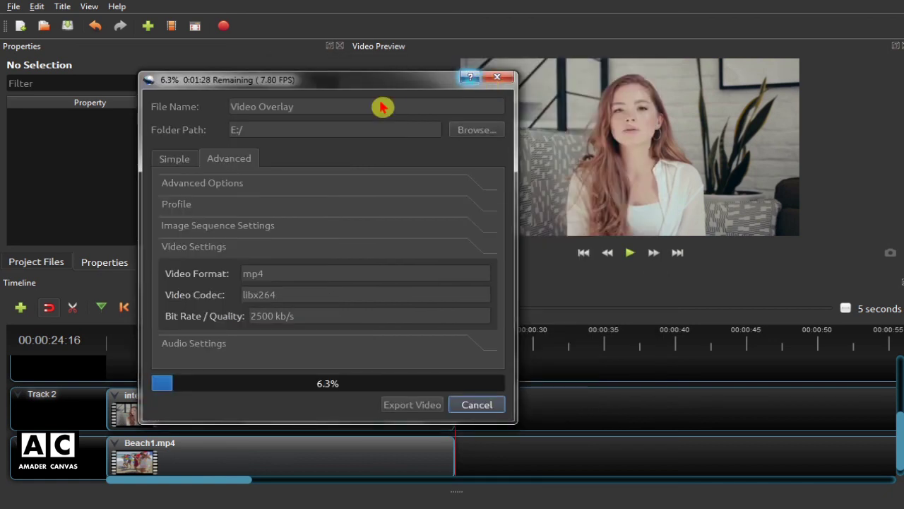
{"action": "left_click_drag", "start_coordinate": [387, 84], "coordinate": [367, 78]}
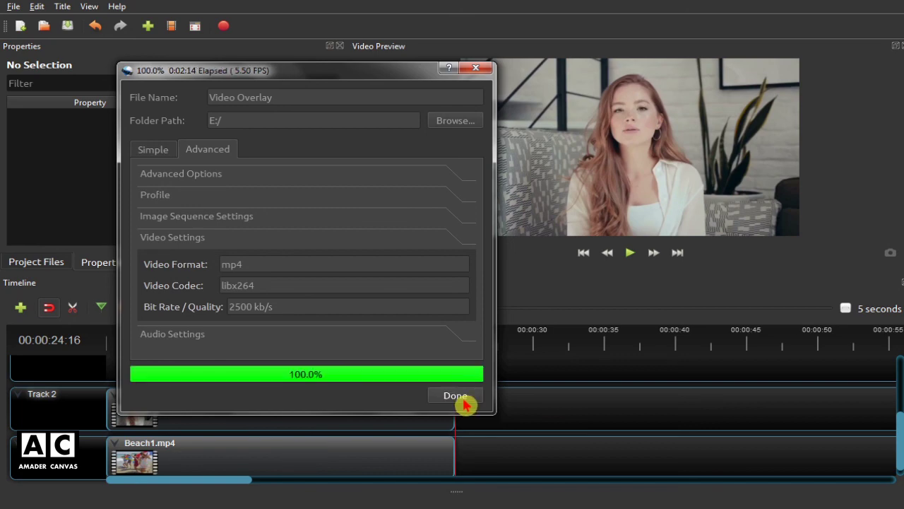
{"action": "left_click", "coordinate": [463, 400]}
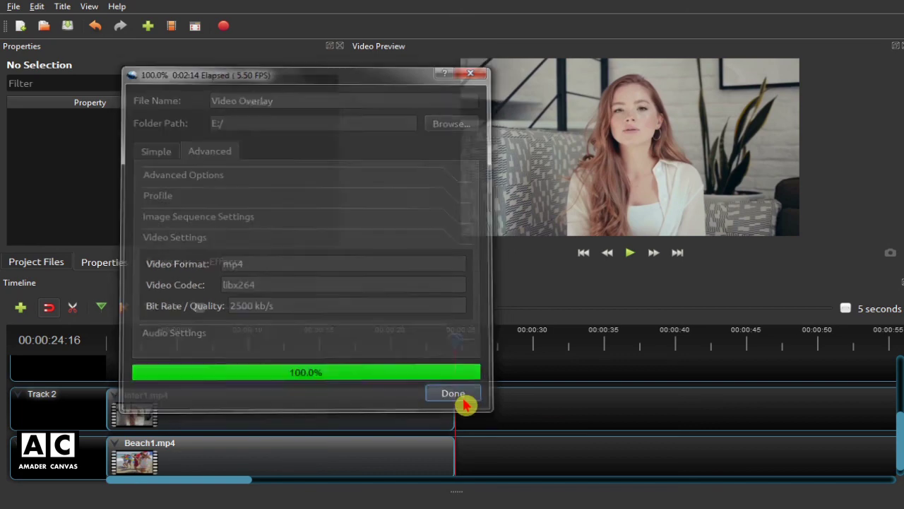